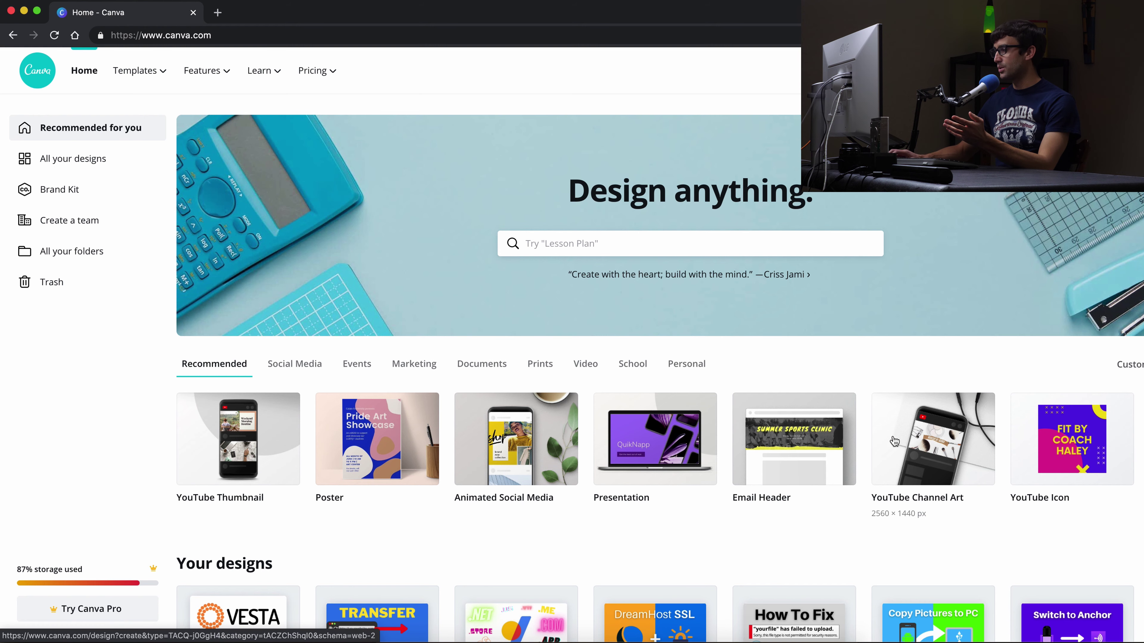
Step: Browse the recommended design types and the existing designs on the home page
scroll(395, 465, "right", 10)
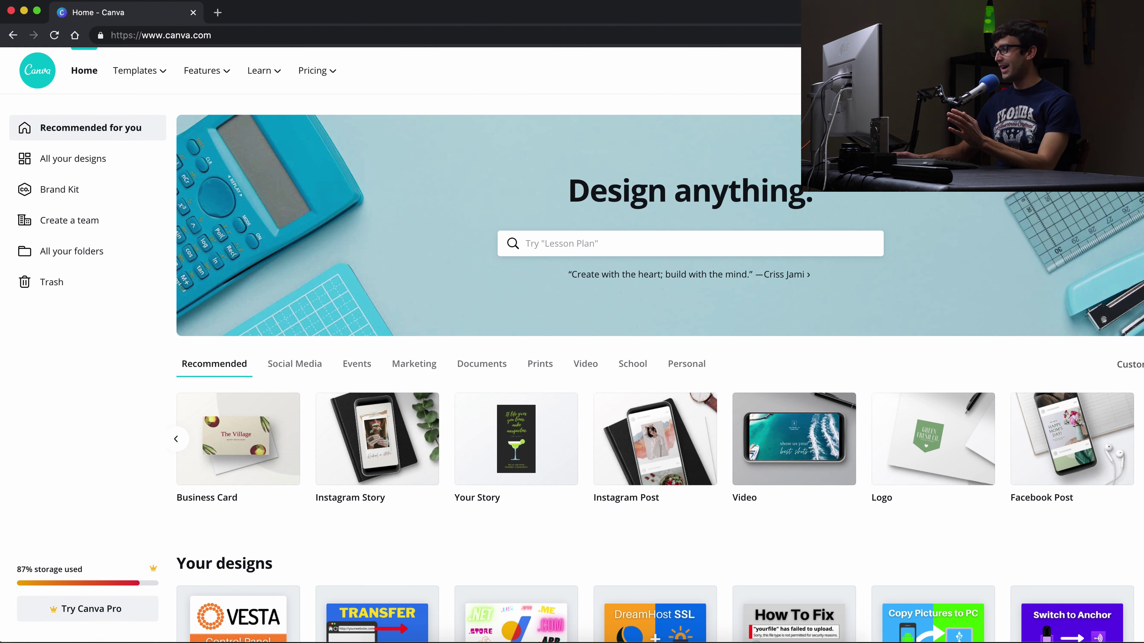
scroll(657, 361, "down", 5)
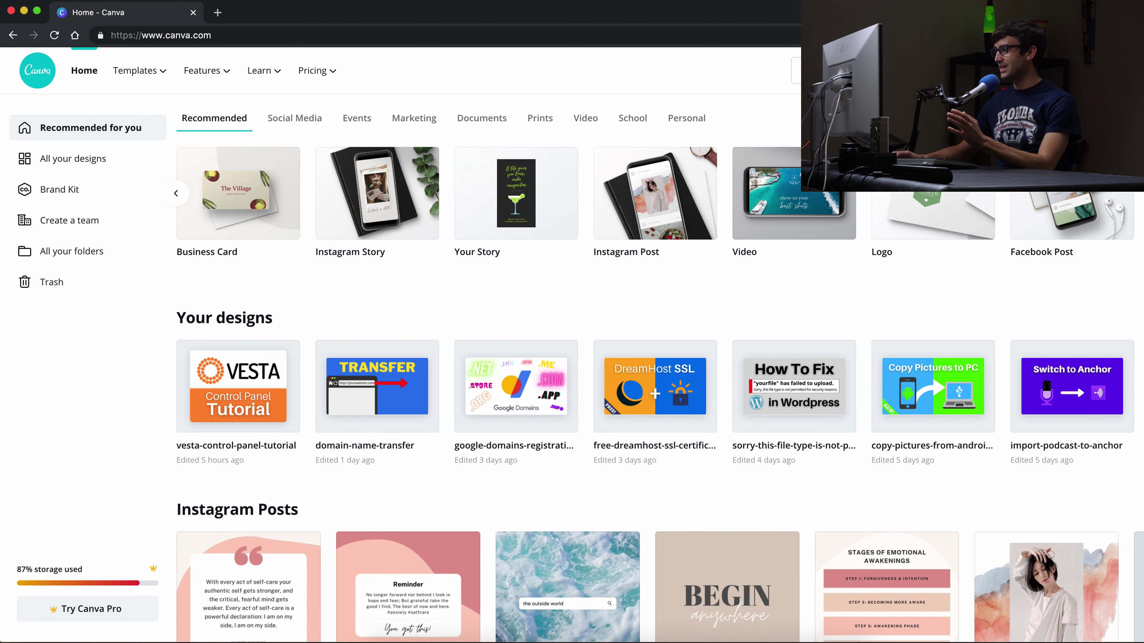
scroll(657, 386, "right", 5)
scroll(658, 386, "right", 10)
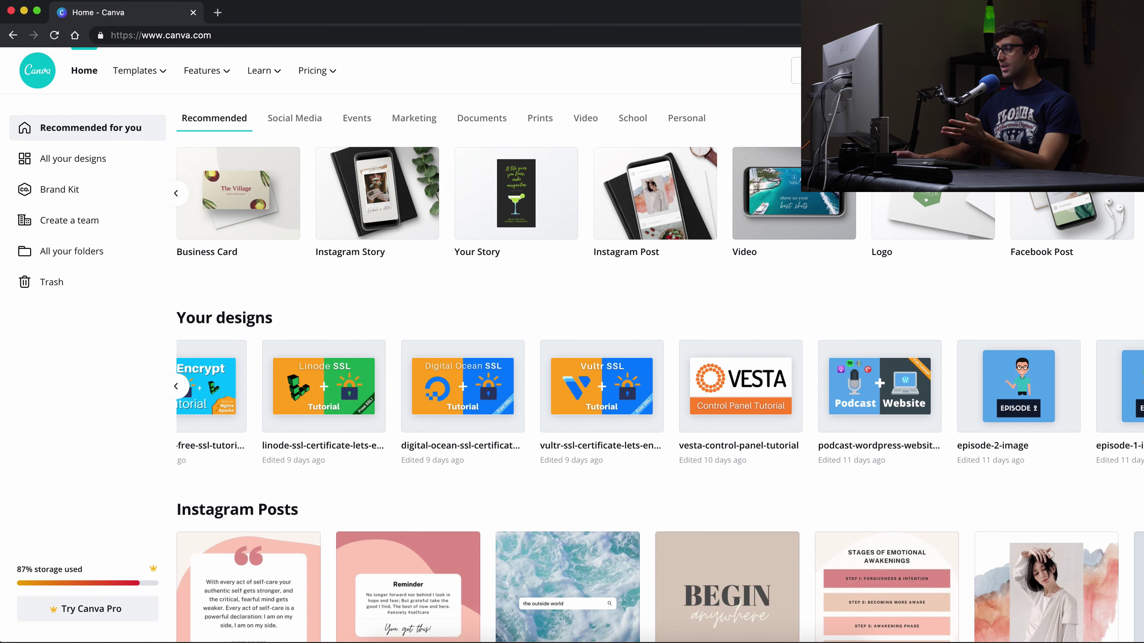
scroll(658, 368, "up", 5)
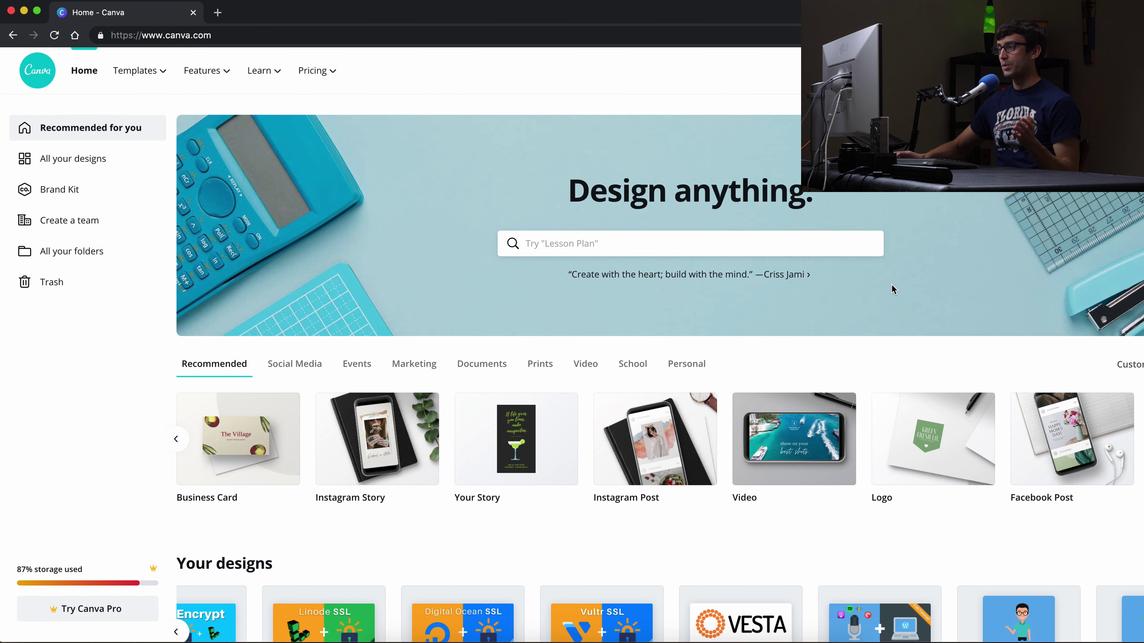
Step: Search the design types for "youtube", choose YouTube Thumbnail and start a blank design from its template list
left_click(734, 245)
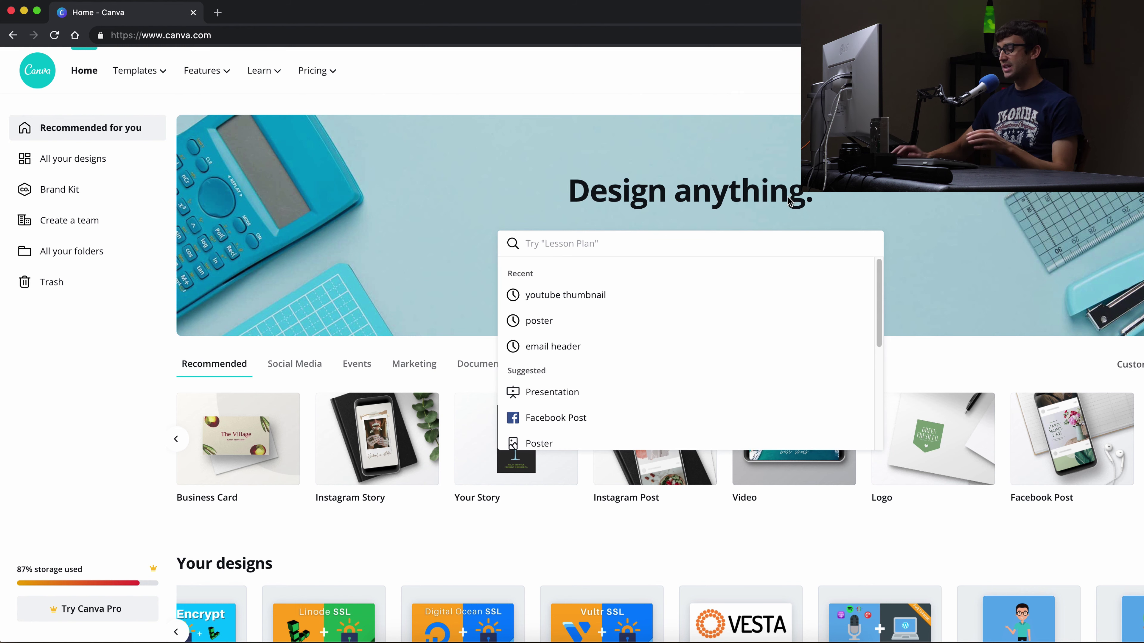
type("youtube")
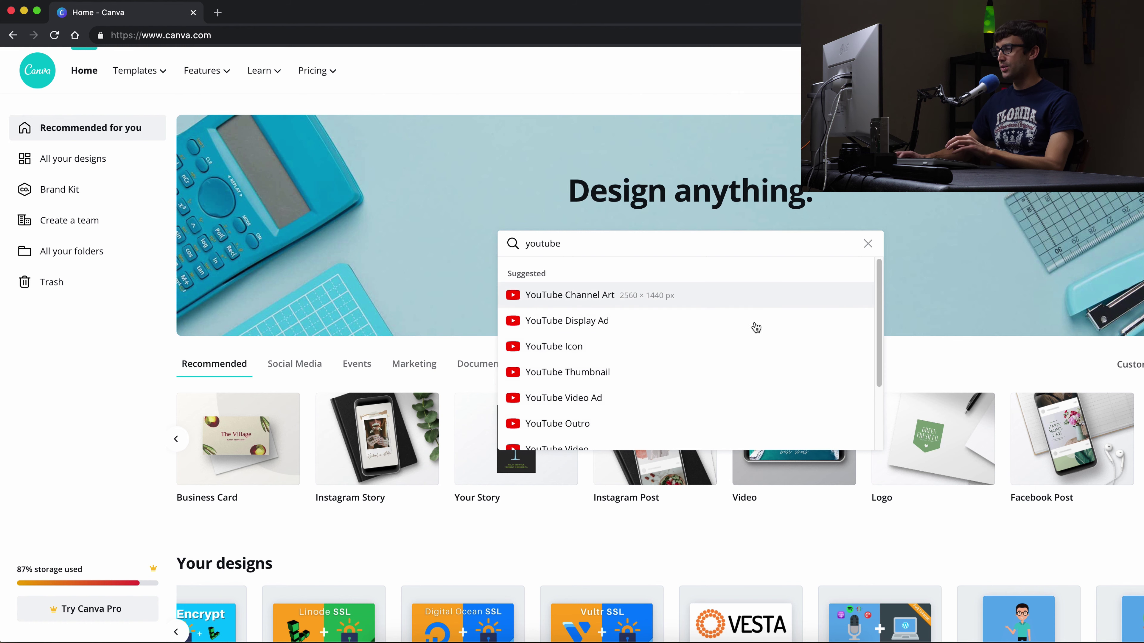
left_click(635, 381)
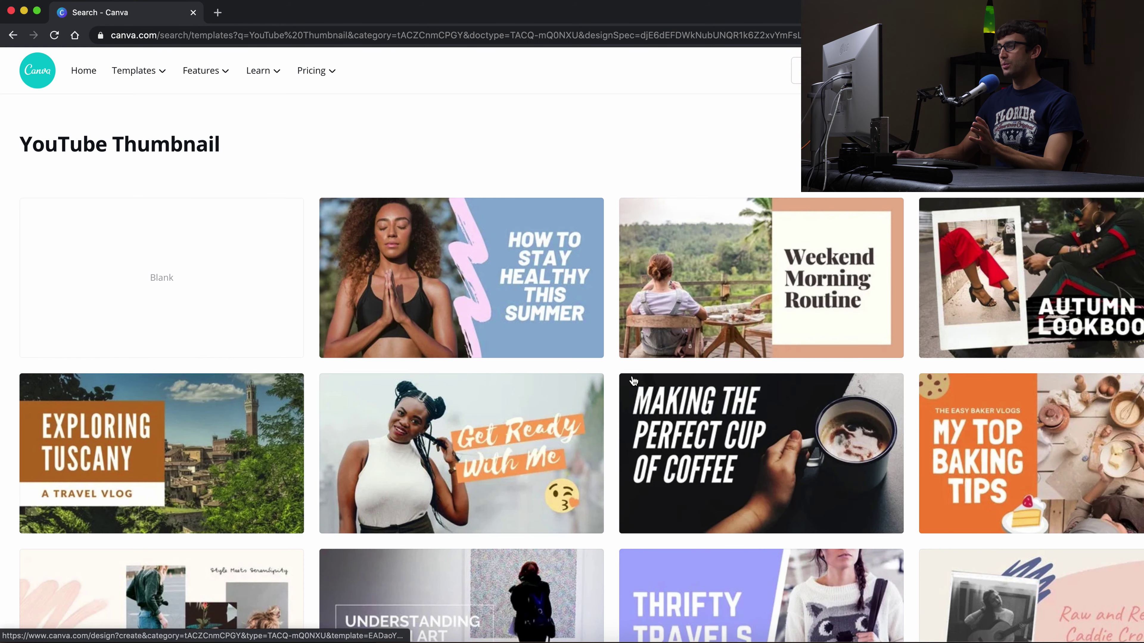
scroll(581, 379, "down", 5)
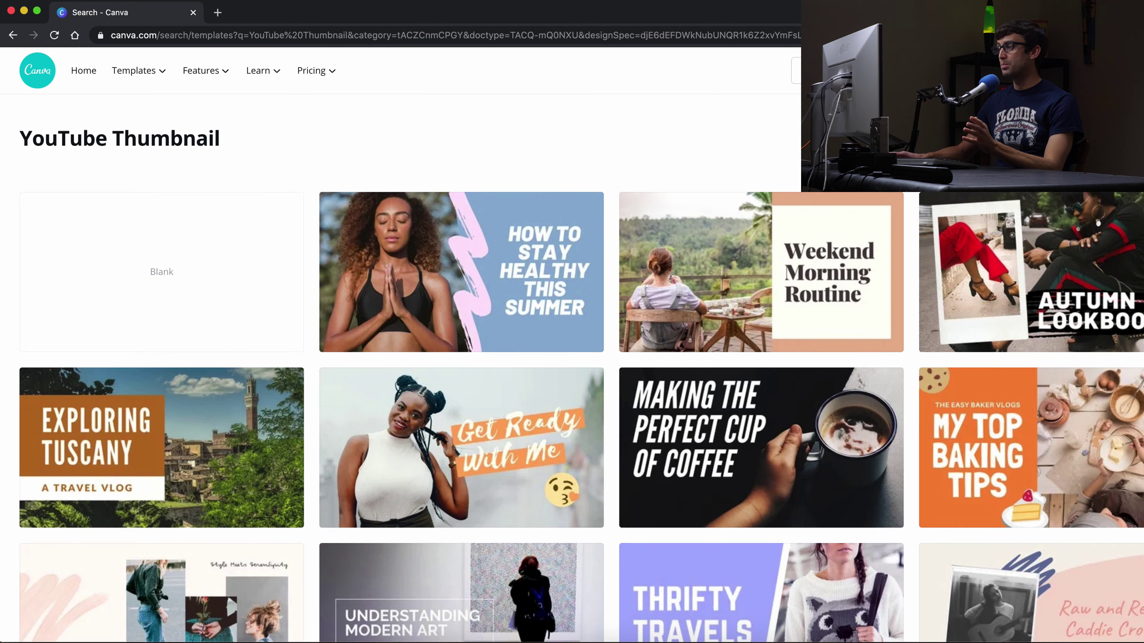
scroll(580, 379, "down", 10)
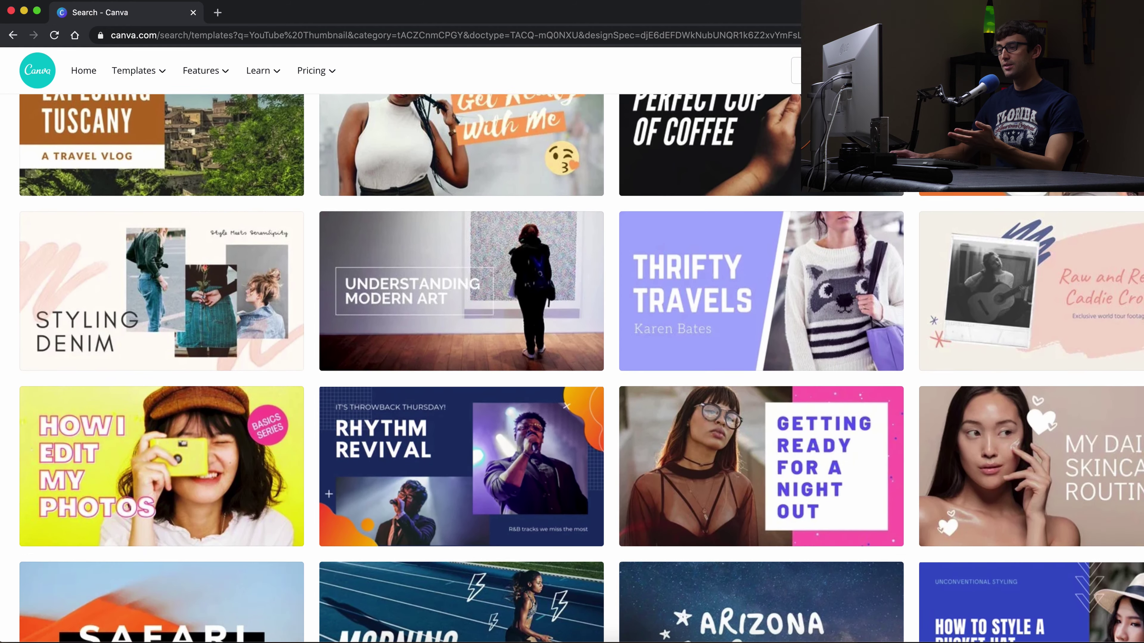
scroll(580, 378, "up", 14)
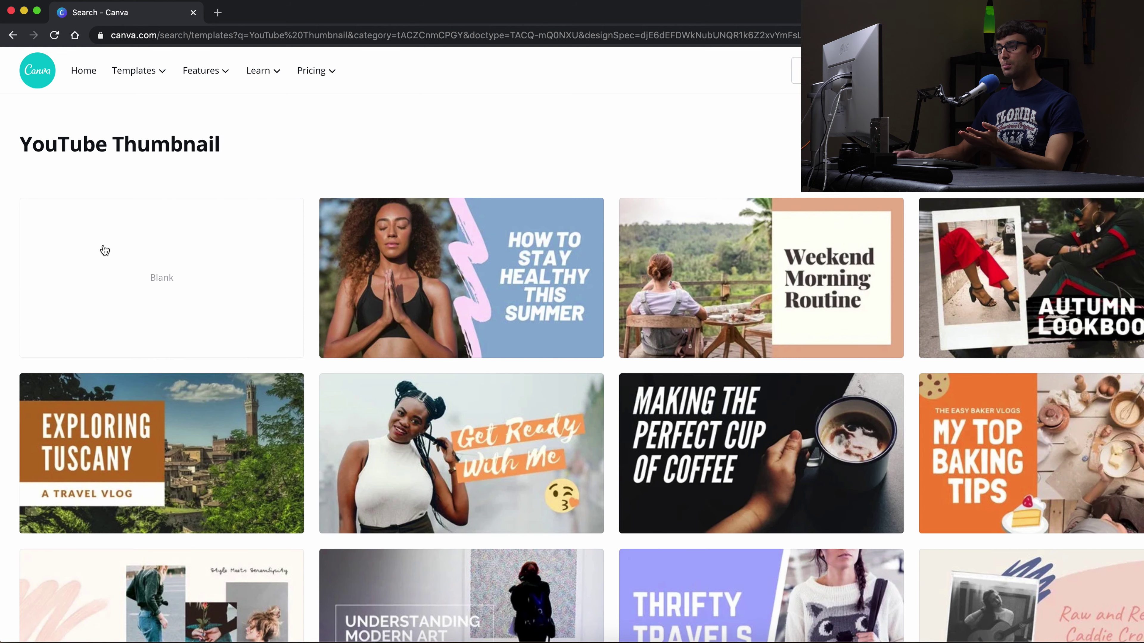
left_click(199, 285)
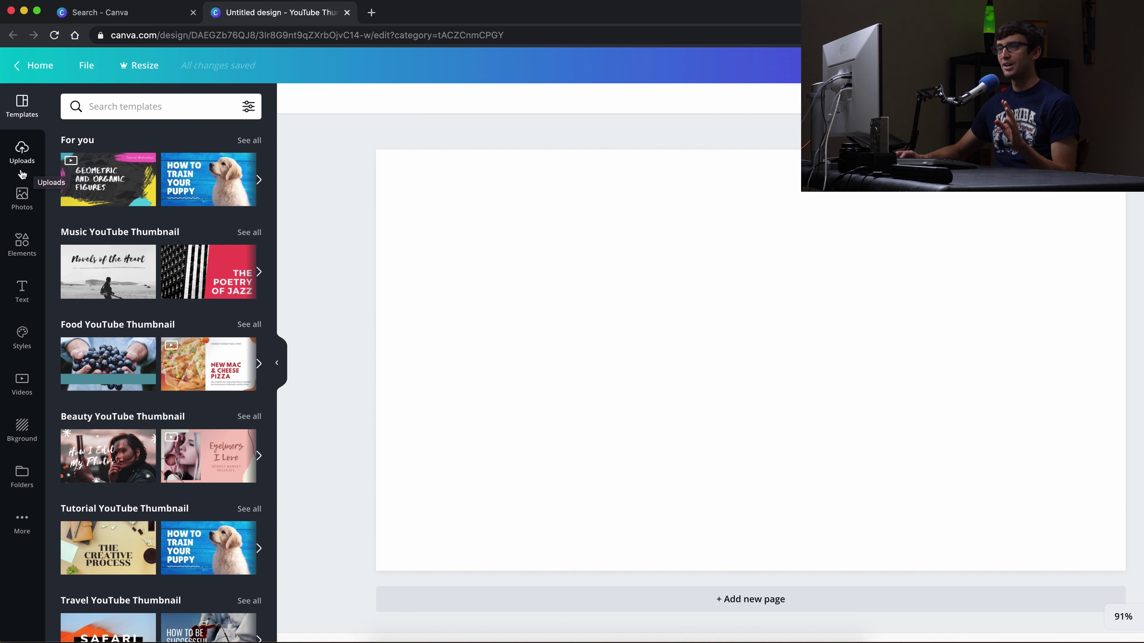
Step: Upload linode-logo.png from the device's Downloads folder to the image uploads
left_click(25, 155)
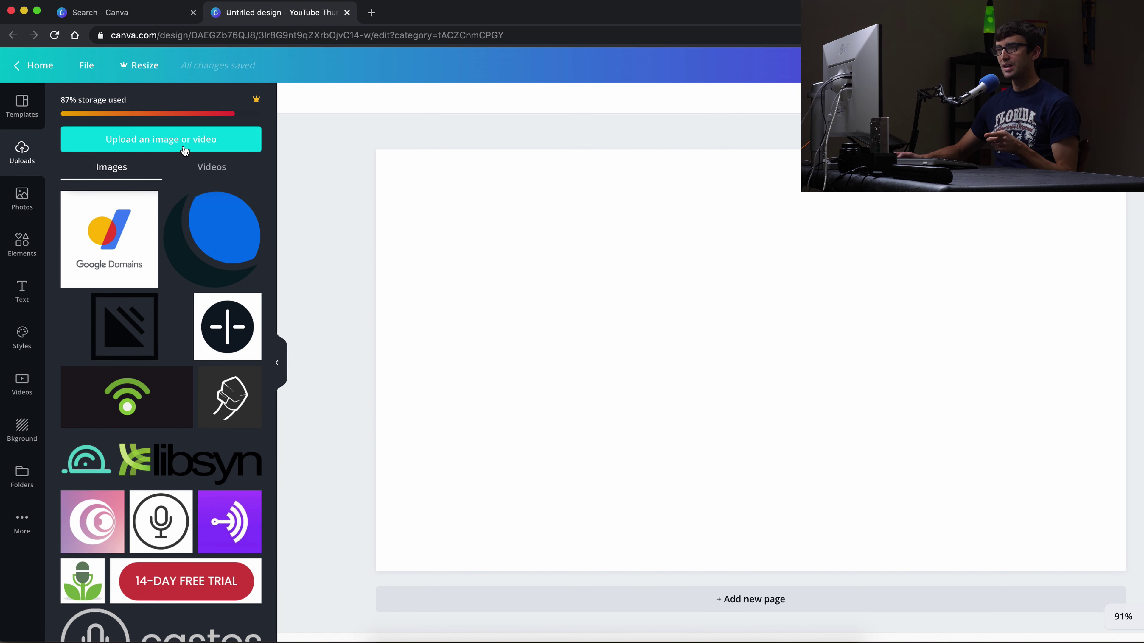
left_click(184, 150)
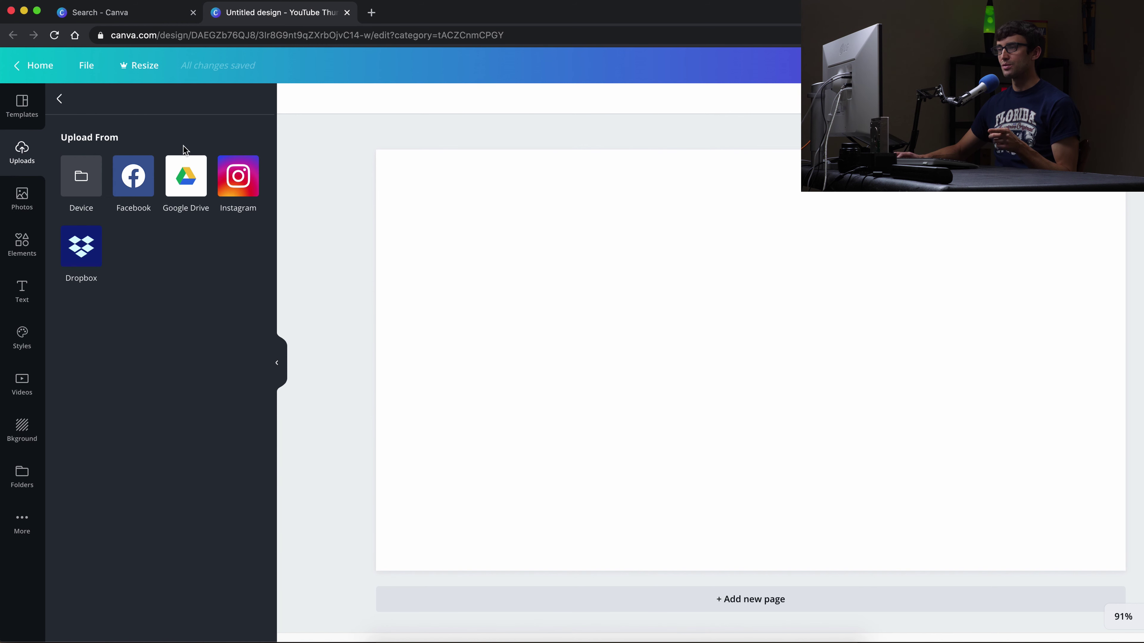
left_click(81, 184)
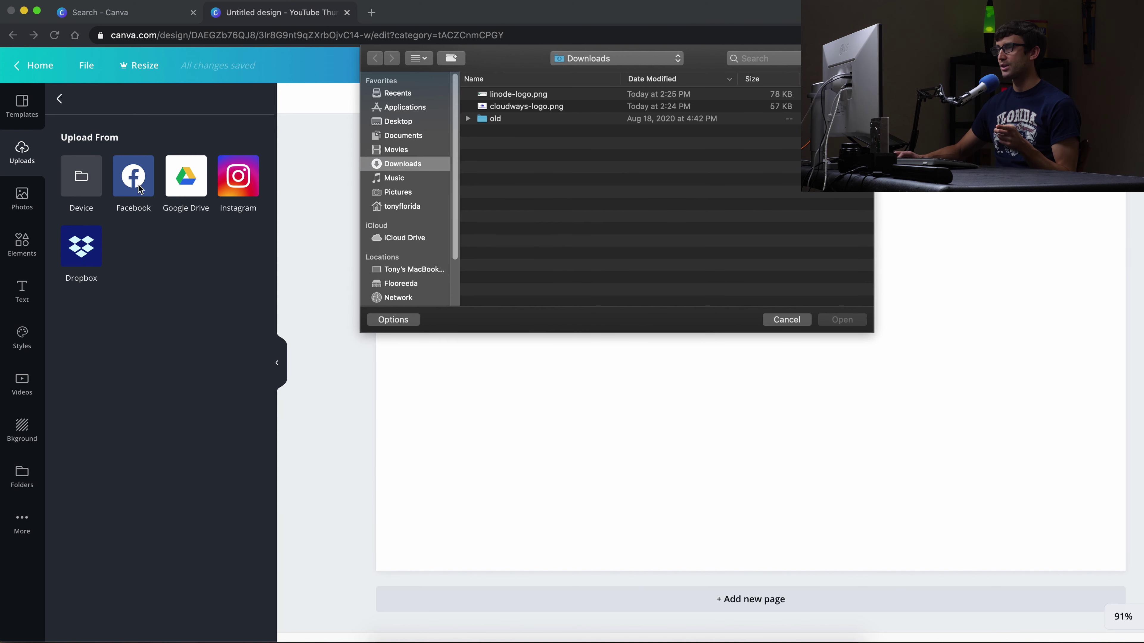
left_click(521, 96)
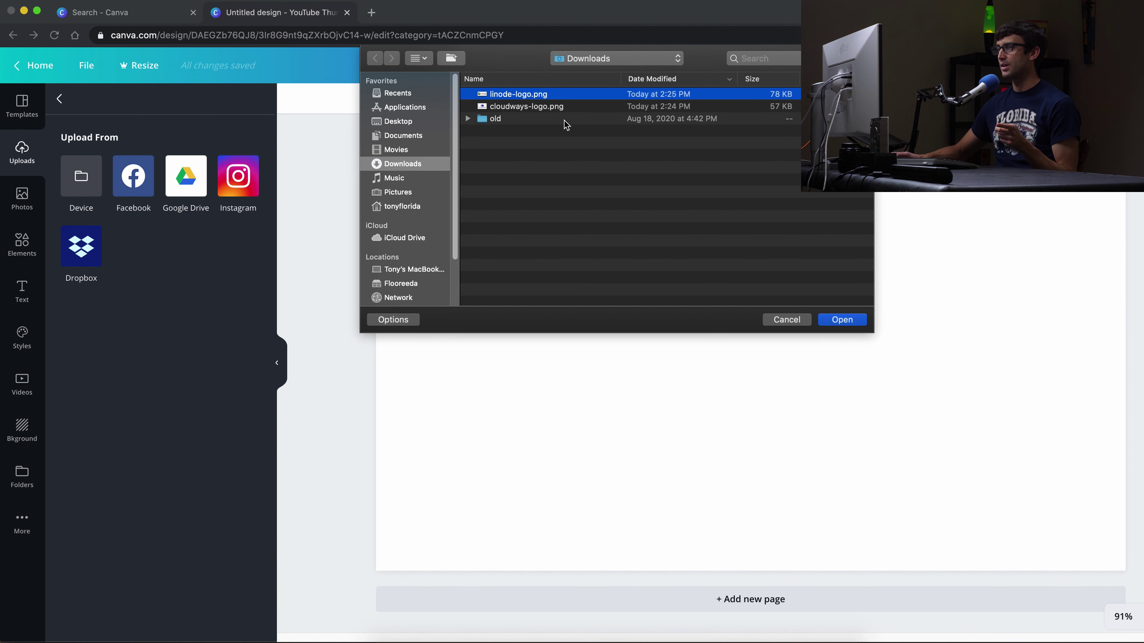
left_click(842, 320)
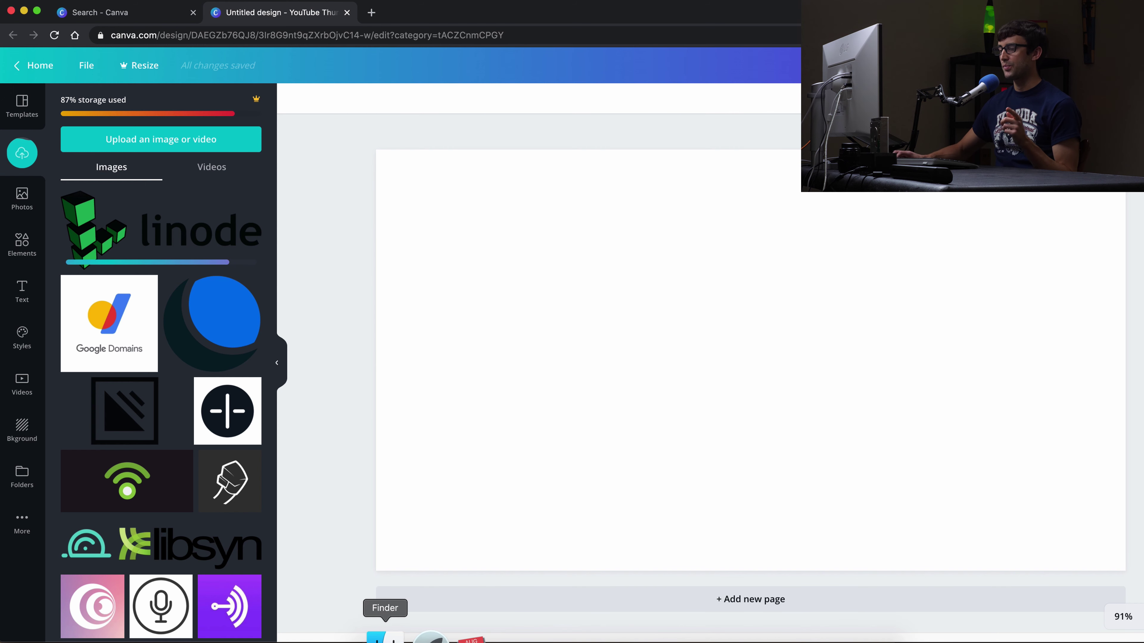
Step: Switch to Finder's Downloads window and add cloudways-logo.png from there to the blank thumbnail page
right_click(385, 639)
left_click(396, 360)
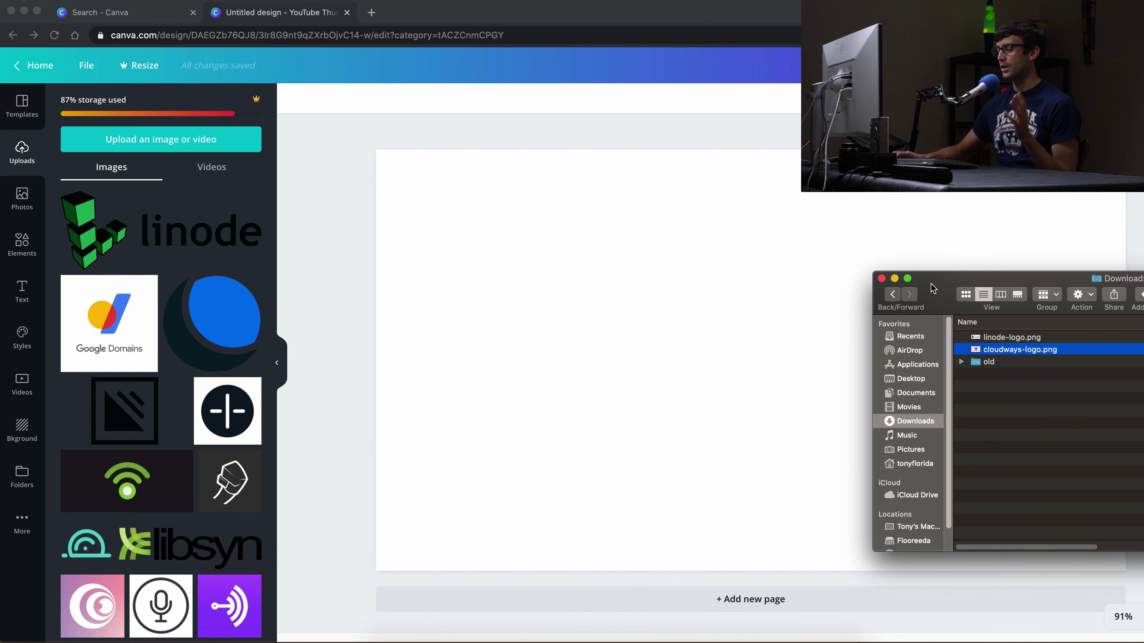
left_click_drag(931, 288, 830, 275)
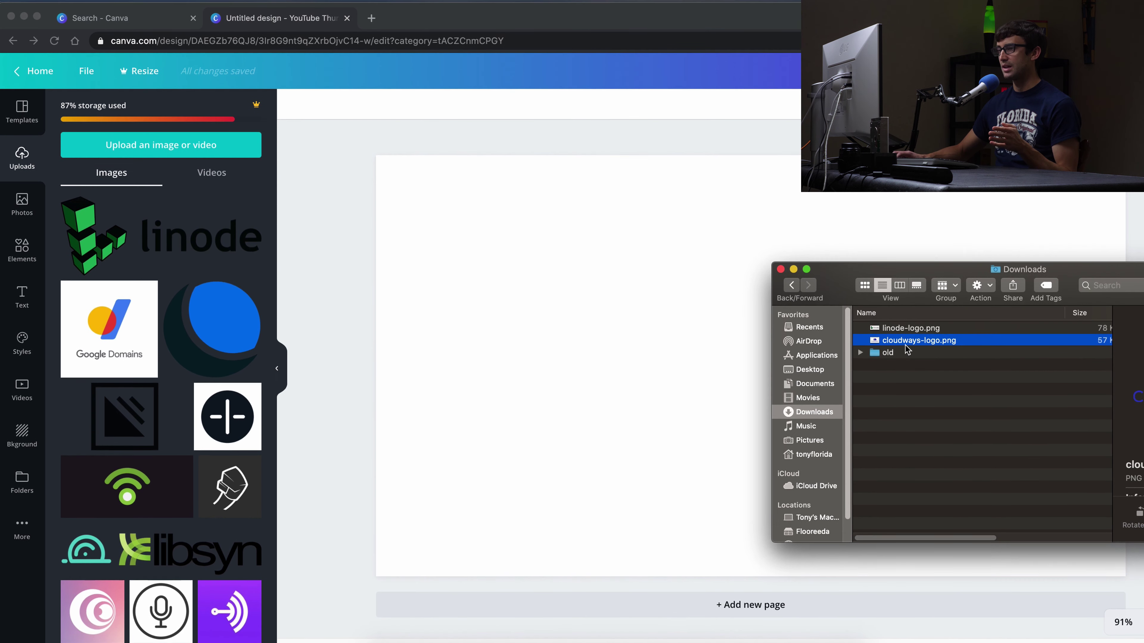
left_click_drag(906, 349, 544, 334)
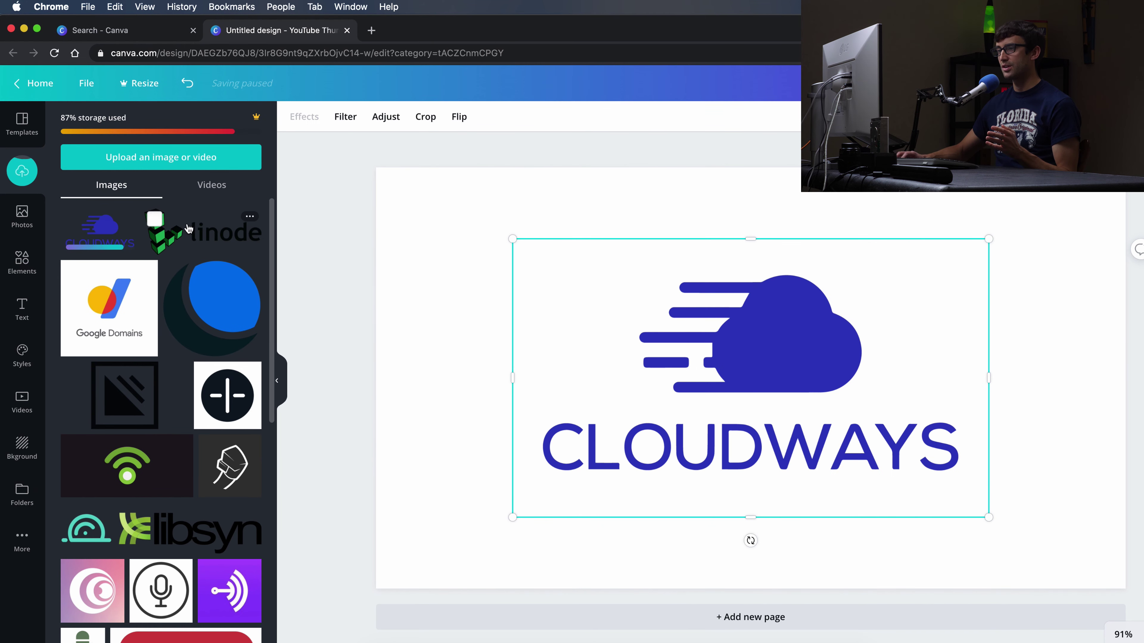
Step: Add the uploaded Linode logo to the page and arrange it to the right of the Cloudways logo
left_click_drag(188, 229, 488, 266)
left_click_drag(761, 347, 884, 300)
left_click_drag(800, 442, 631, 474)
left_click_drag(747, 346, 981, 412)
left_click_drag(601, 356, 564, 366)
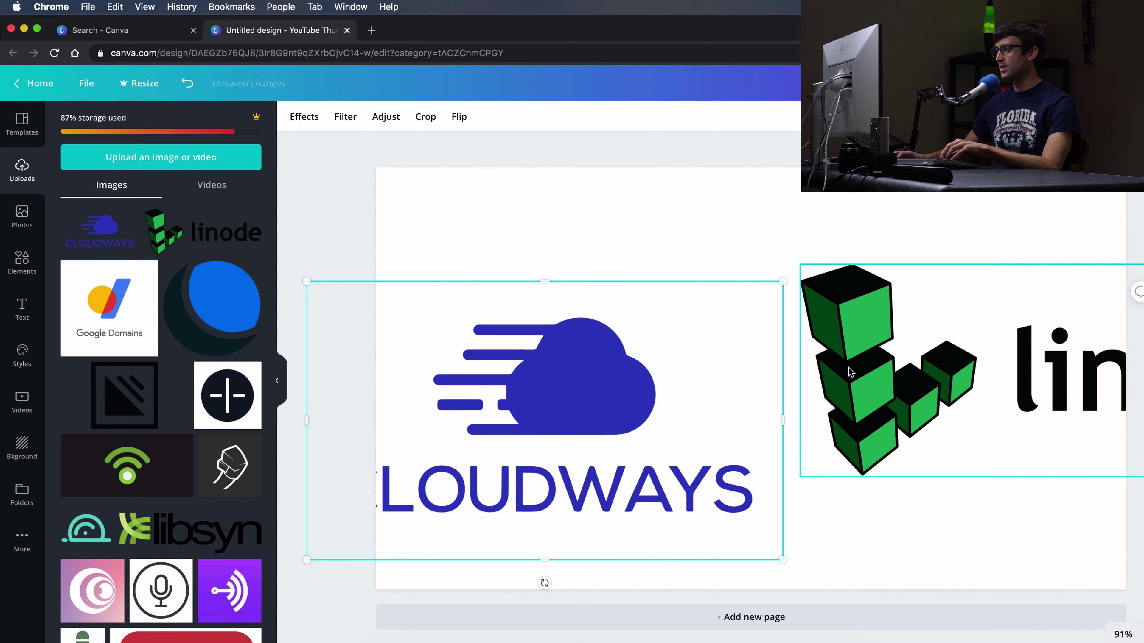
left_click_drag(860, 363, 867, 381)
left_click_drag(549, 396, 596, 334)
left_click_drag(796, 351, 875, 351)
left_click_drag(585, 322, 624, 322)
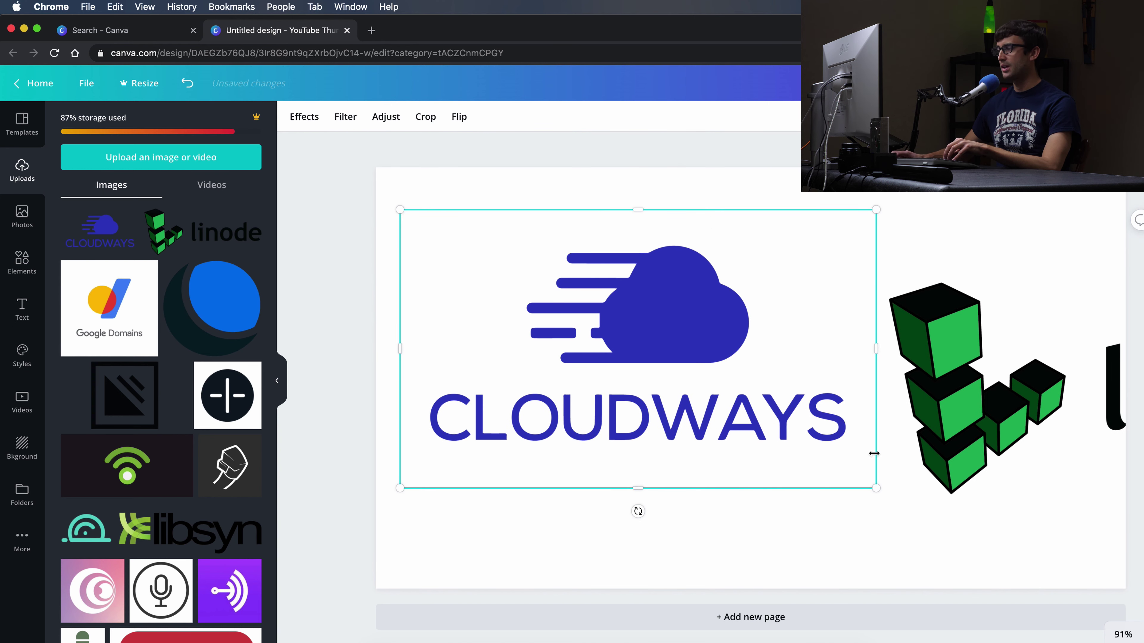
Step: Scale the Cloudways logo down slightly and crop it to only its cloud symbol, placed in the page's left half
left_click_drag(876, 487, 854, 476)
left_click(425, 117)
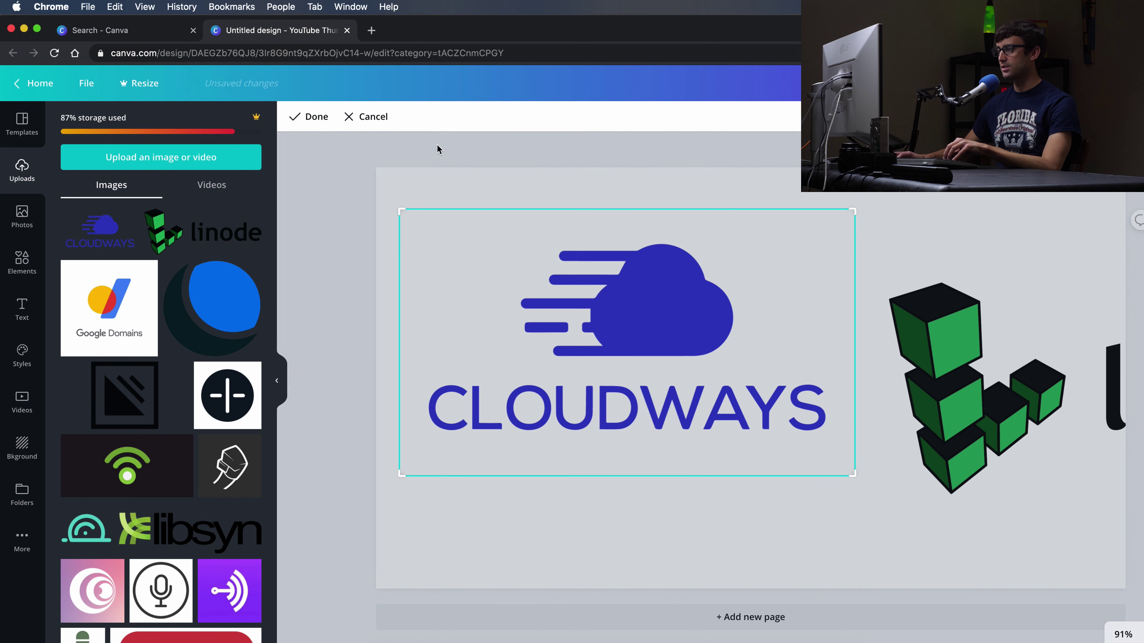
left_click_drag(854, 476, 734, 357)
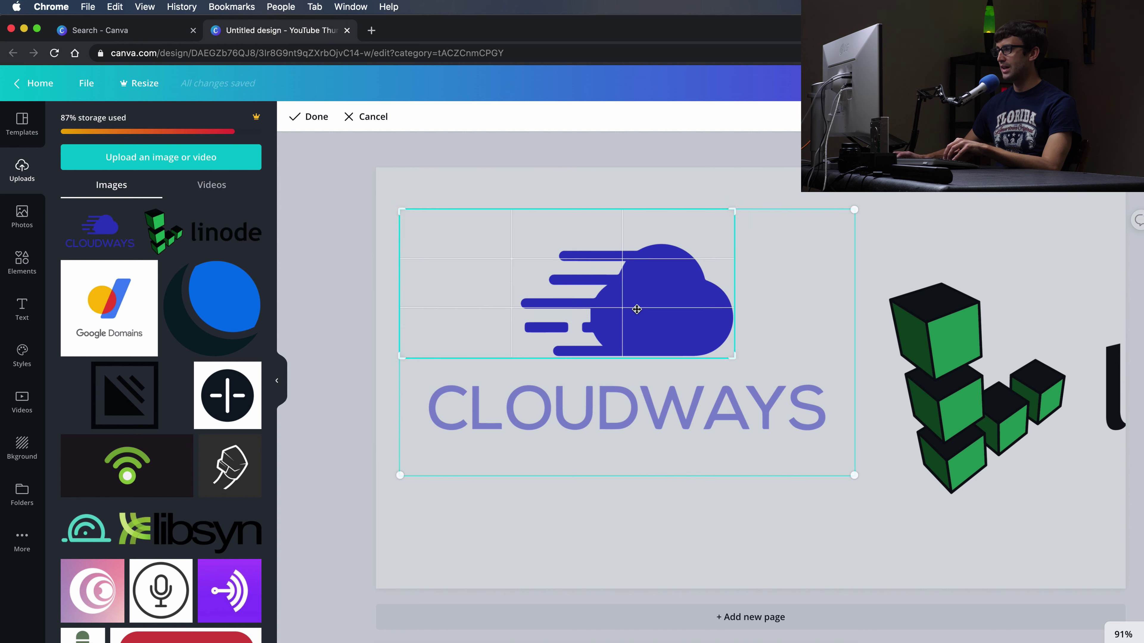
left_click_drag(404, 208, 519, 243)
key("Return")
left_click_drag(639, 311, 577, 351)
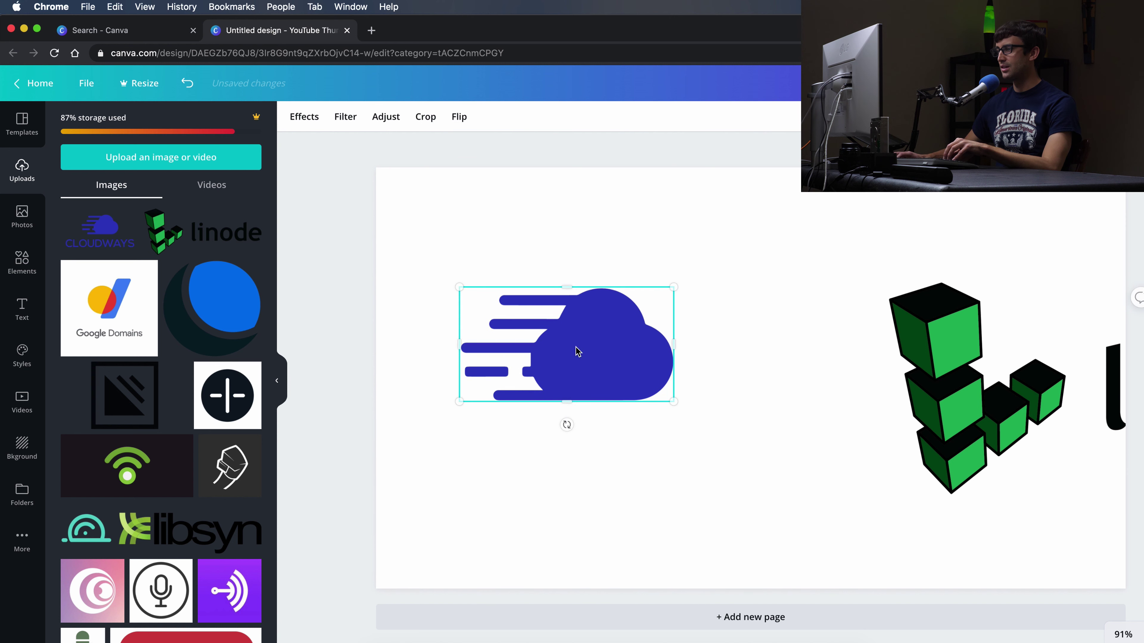
Step: Bring the whole Linode logo onto the page above the cloud and crop away its wordmark, keeping only the green cubes
left_click_drag(1015, 415, 897, 377)
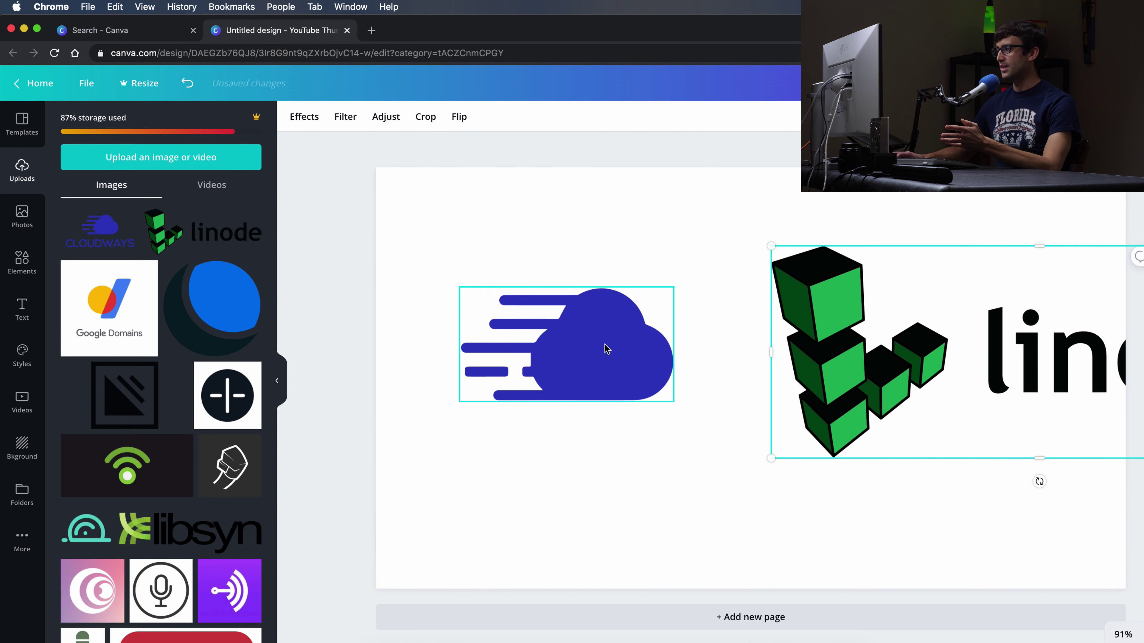
left_click_drag(606, 347, 554, 483)
left_click_drag(878, 375, 584, 322)
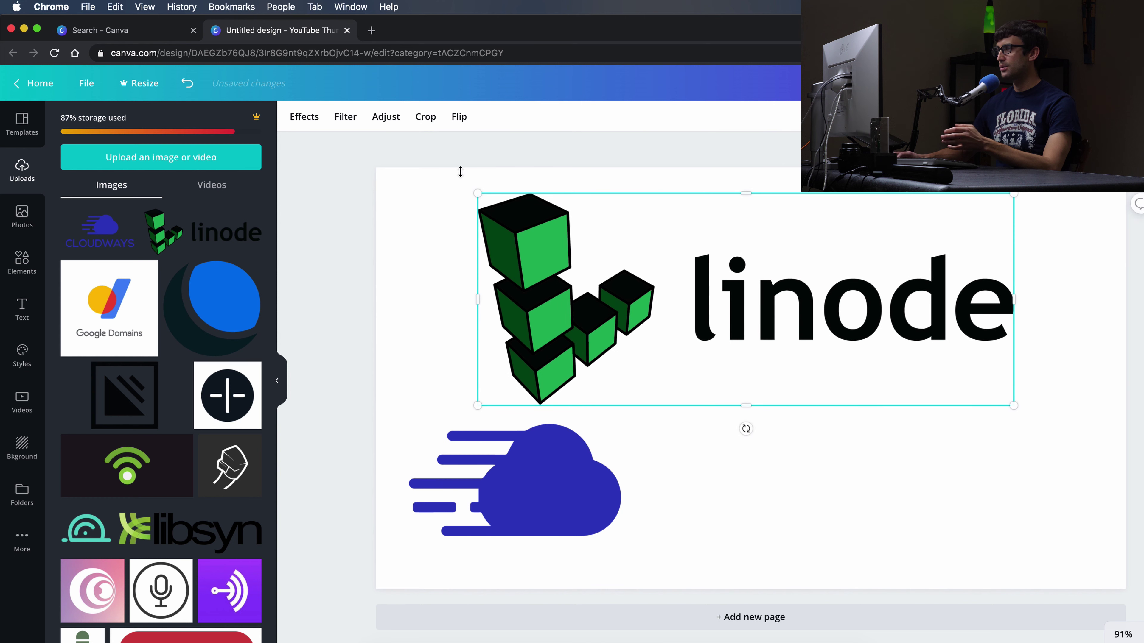
left_click(426, 117)
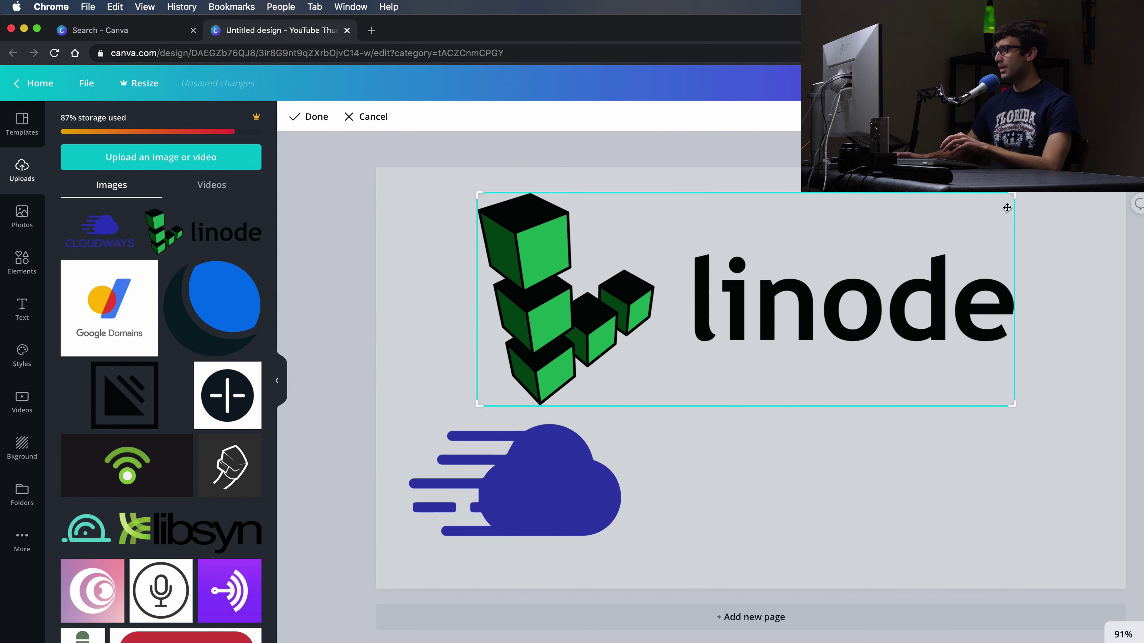
left_click_drag(1011, 195, 656, 154)
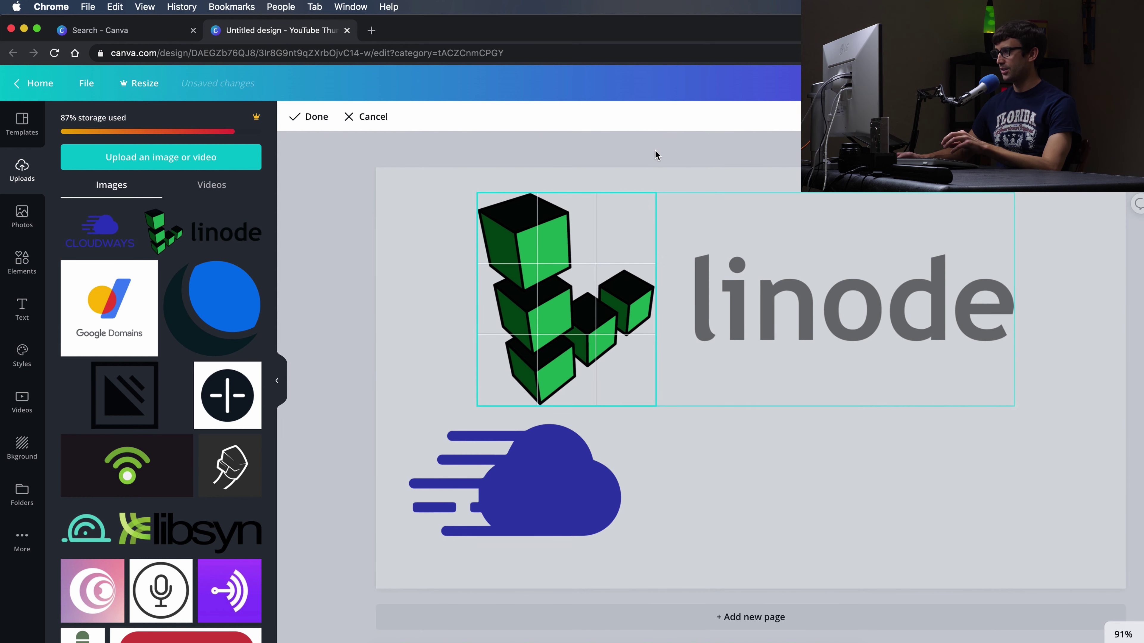
key("Return")
Step: Place the cloud in the page's left half and the Linode cubes in the right half, scaling the cubes to about 255 × 305
left_click_drag(644, 281, 1004, 387)
left_click_drag(526, 518, 569, 435)
left_click(953, 406)
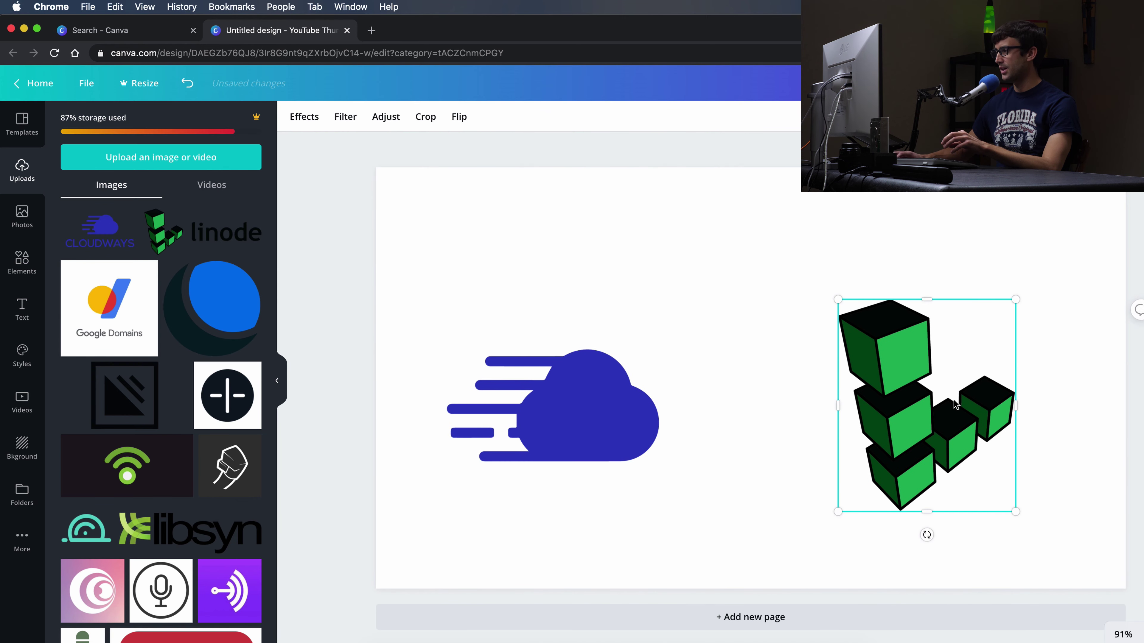
left_click_drag(1012, 305, 988, 328)
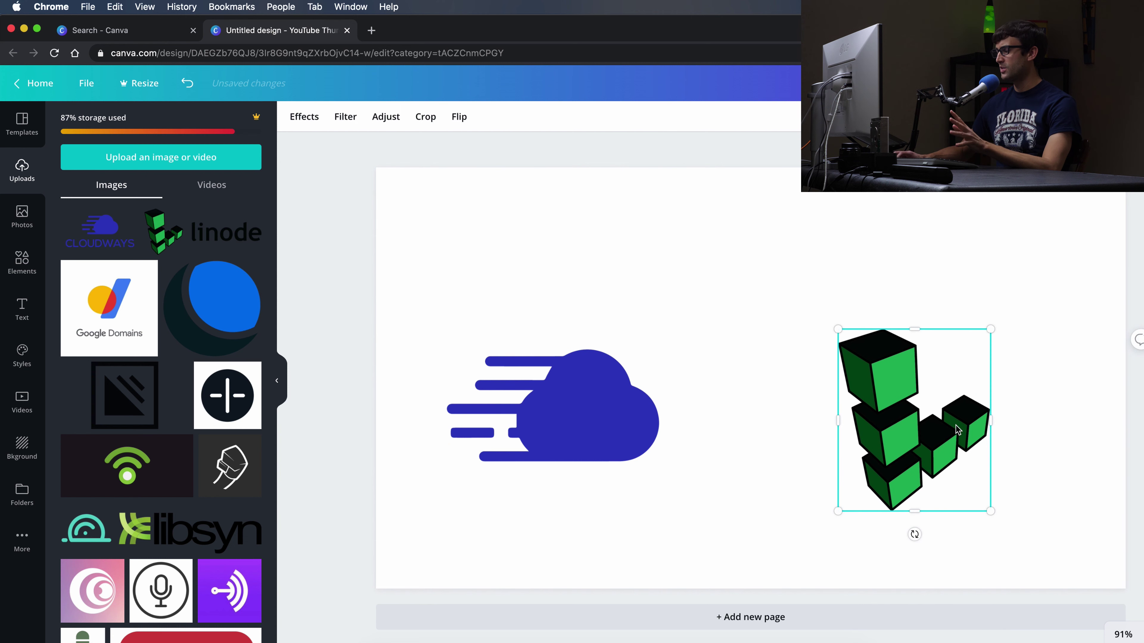
left_click_drag(939, 430, 942, 422)
left_click_drag(994, 322, 991, 324)
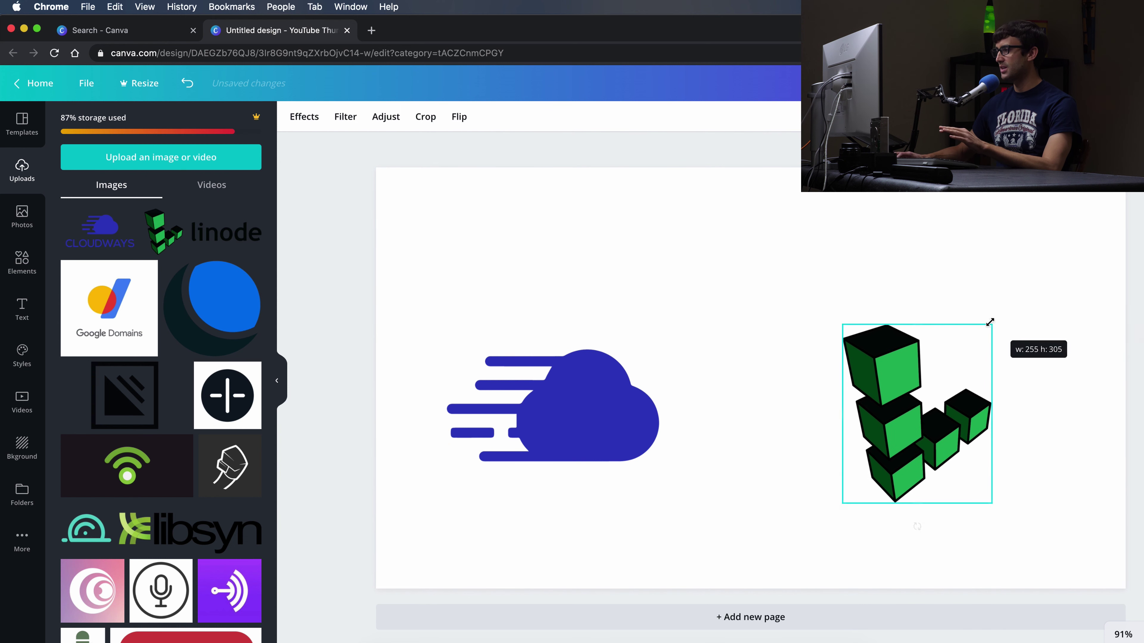
left_click_drag(911, 404, 917, 398)
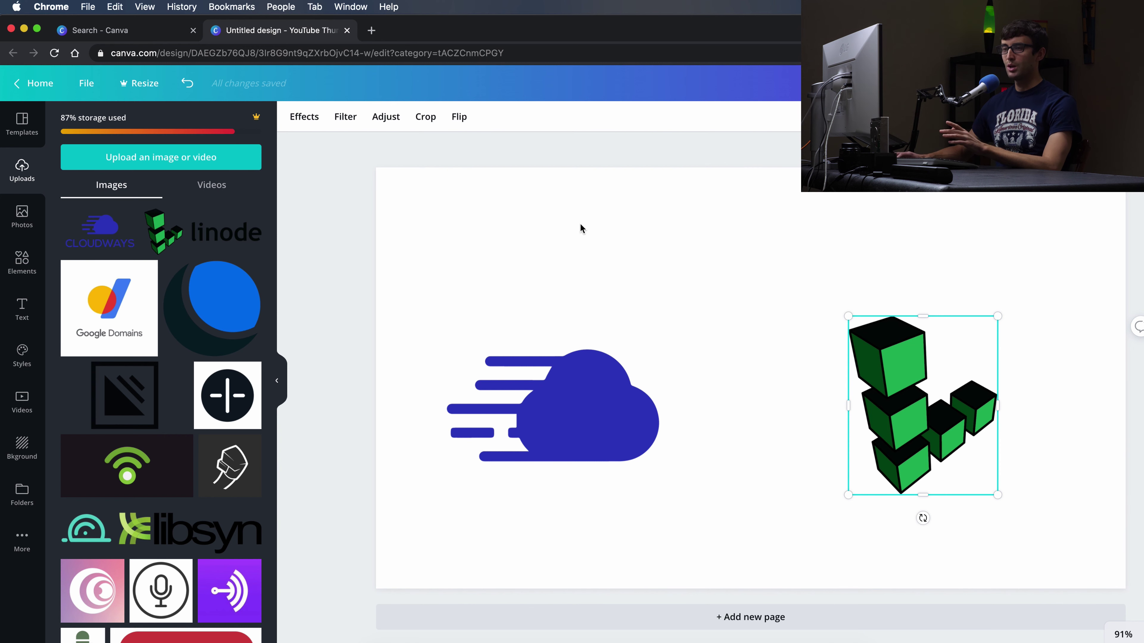
Step: Add a square shape and stretch it to 640 wide and full page height so it fills the page's right half
left_click(19, 276)
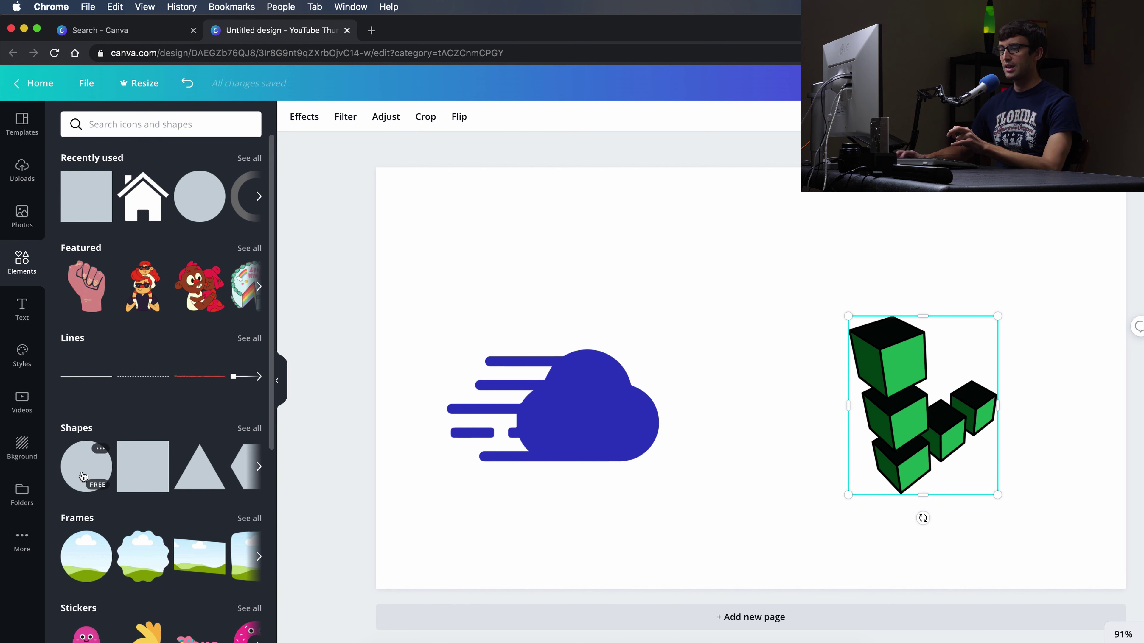
left_click(141, 470)
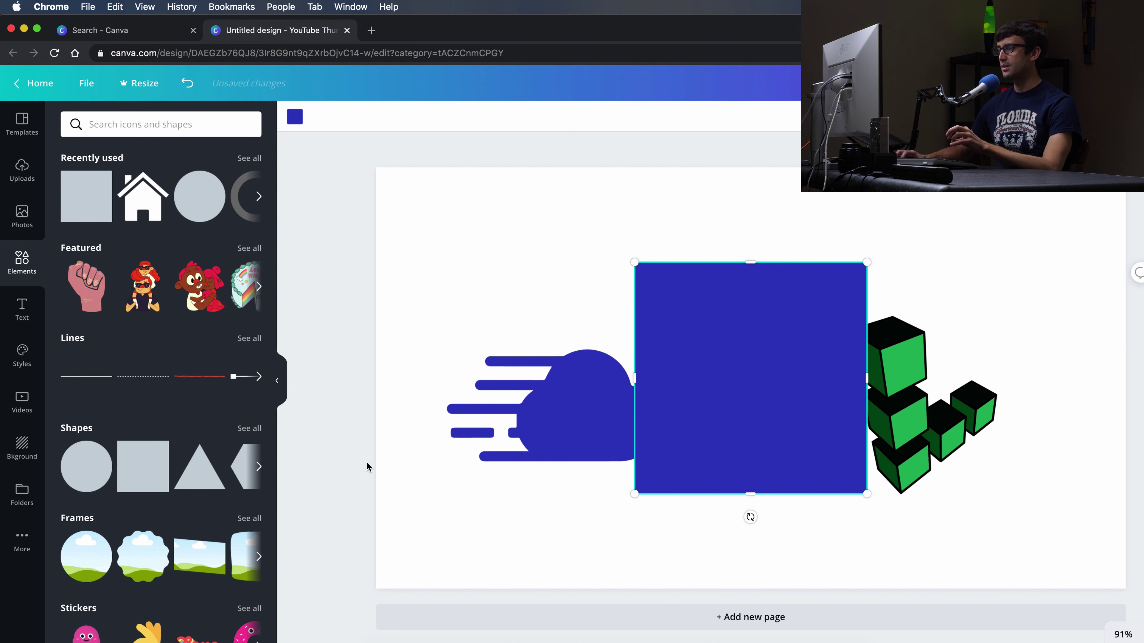
left_click_drag(711, 395, 971, 299)
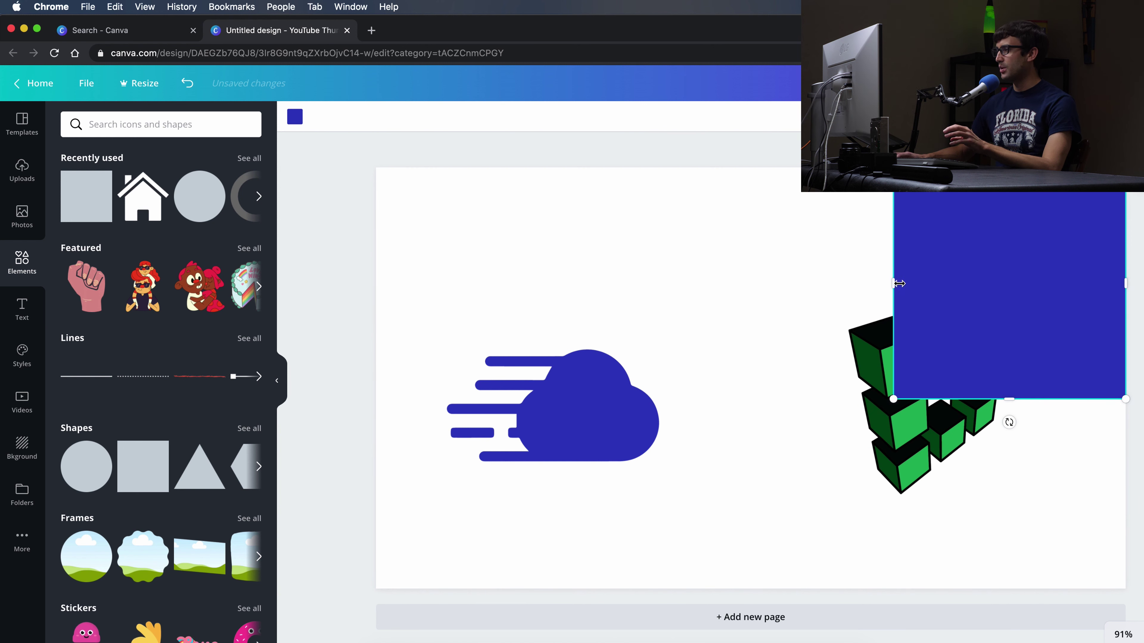
left_click_drag(898, 283, 764, 274)
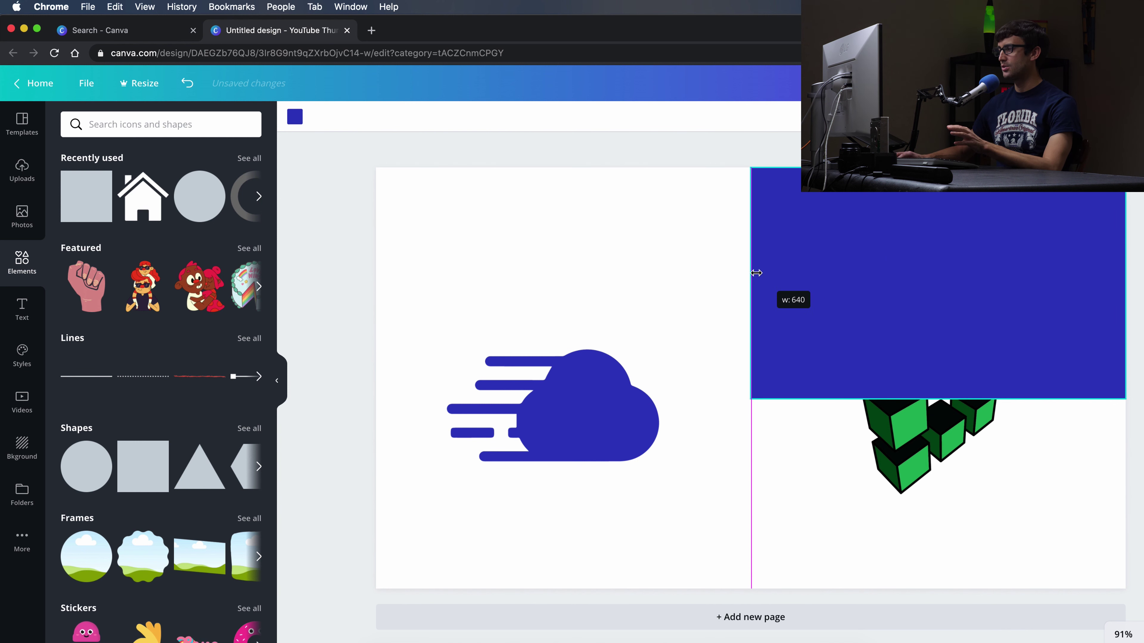
left_click_drag(755, 273, 756, 388)
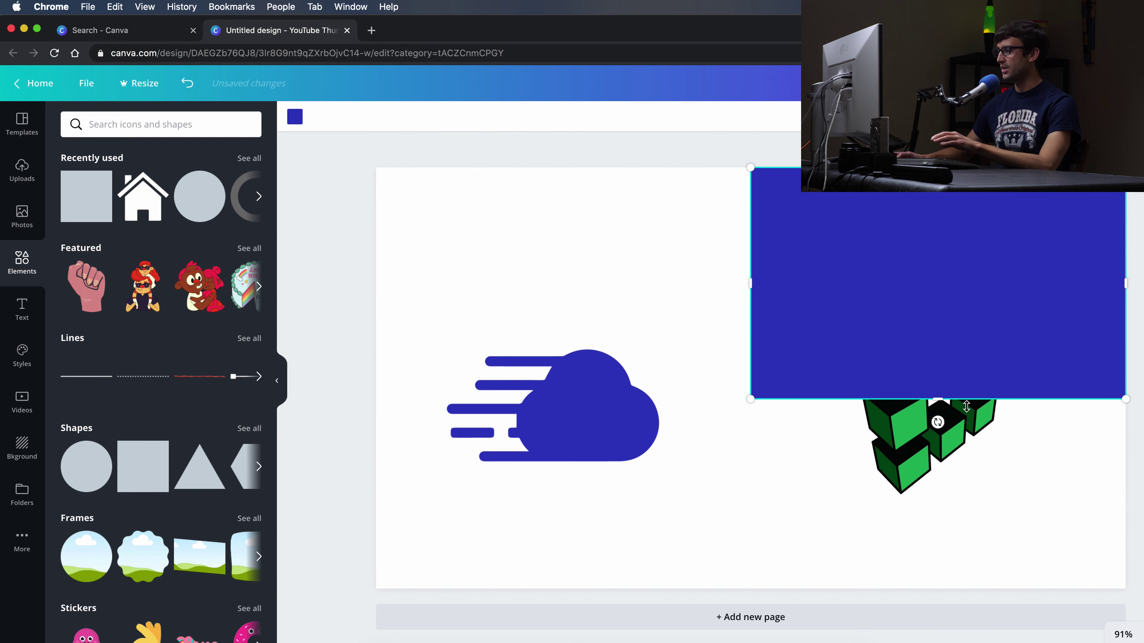
left_click_drag(939, 398, 919, 591)
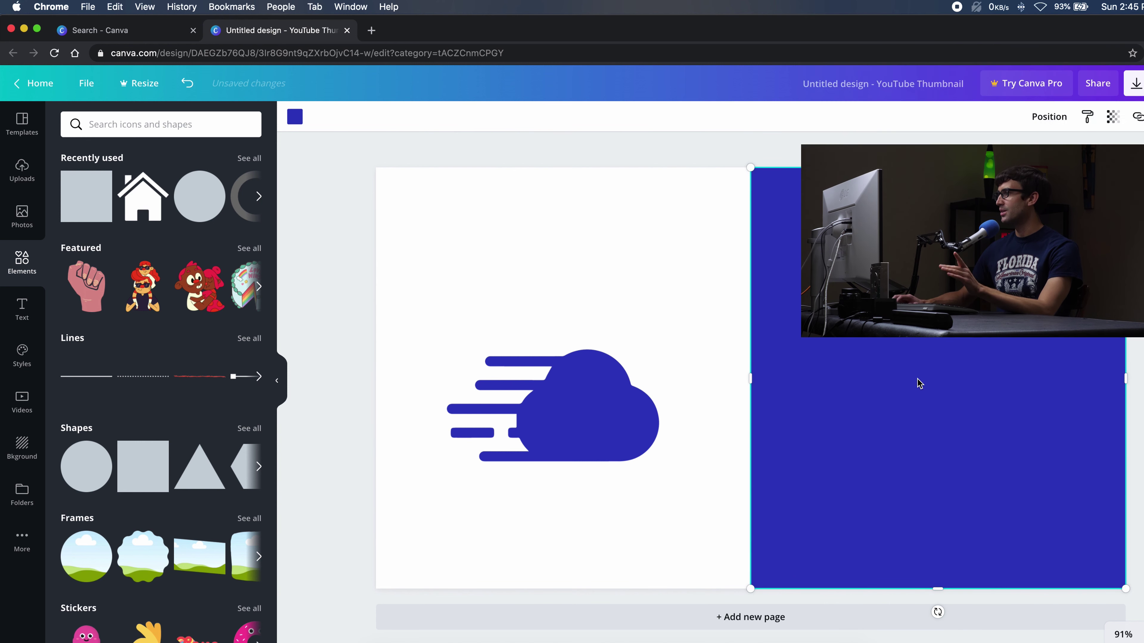
Step: Send the blue rectangle backward behind the Linode cubes
left_click(1069, 119)
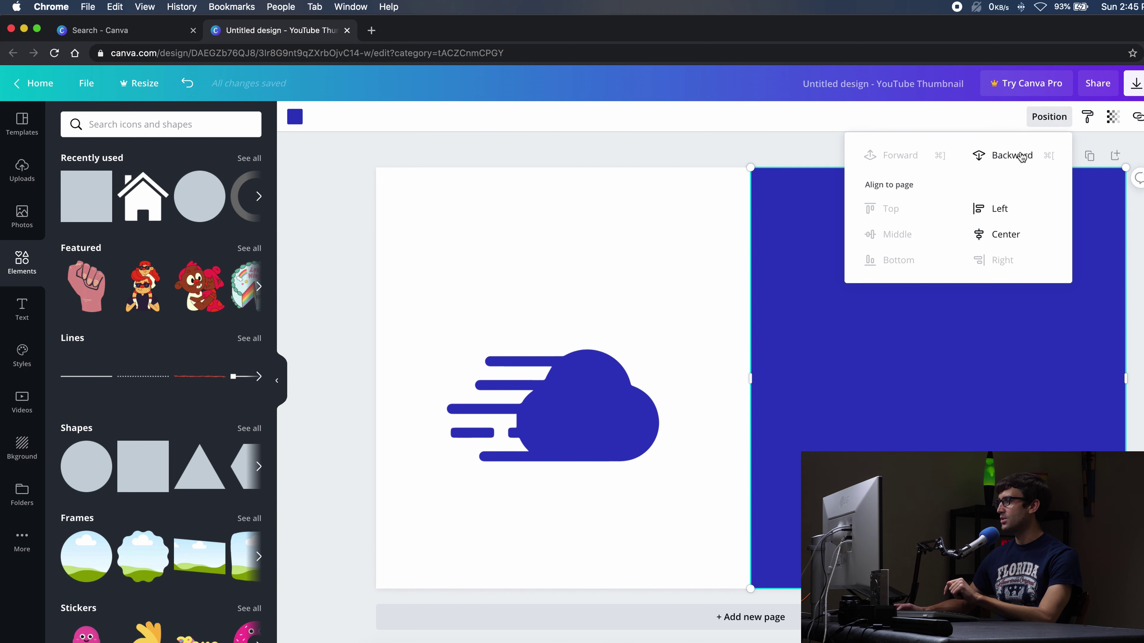
left_click(1006, 157)
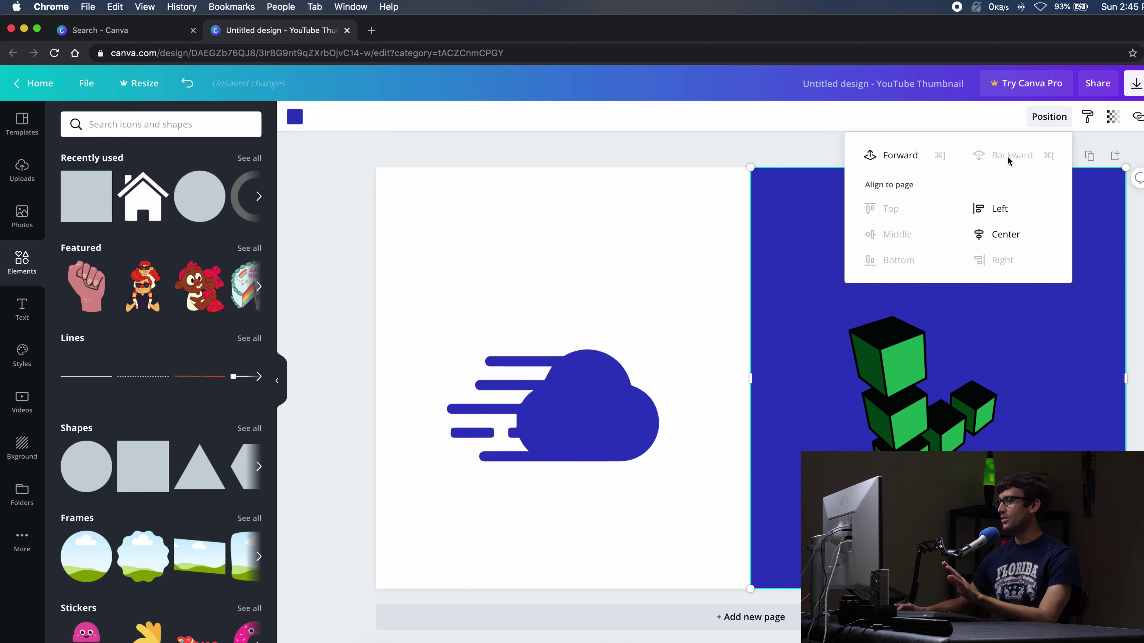
left_click(807, 279)
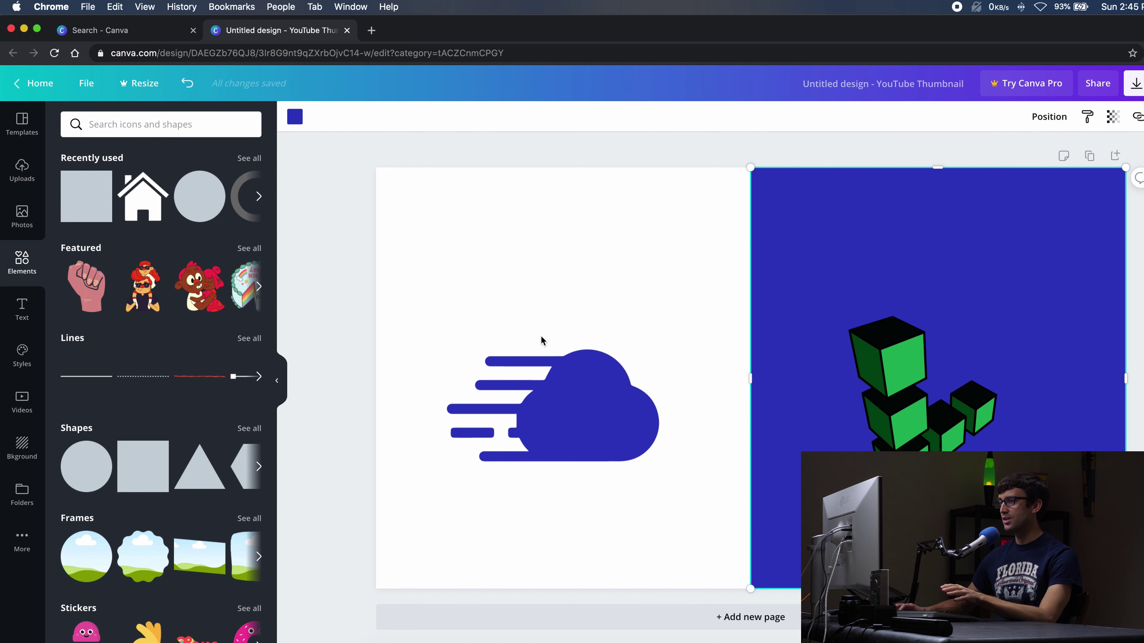
Step: Add a second square shape and stretch it to cover the page's entire left half
key("r")
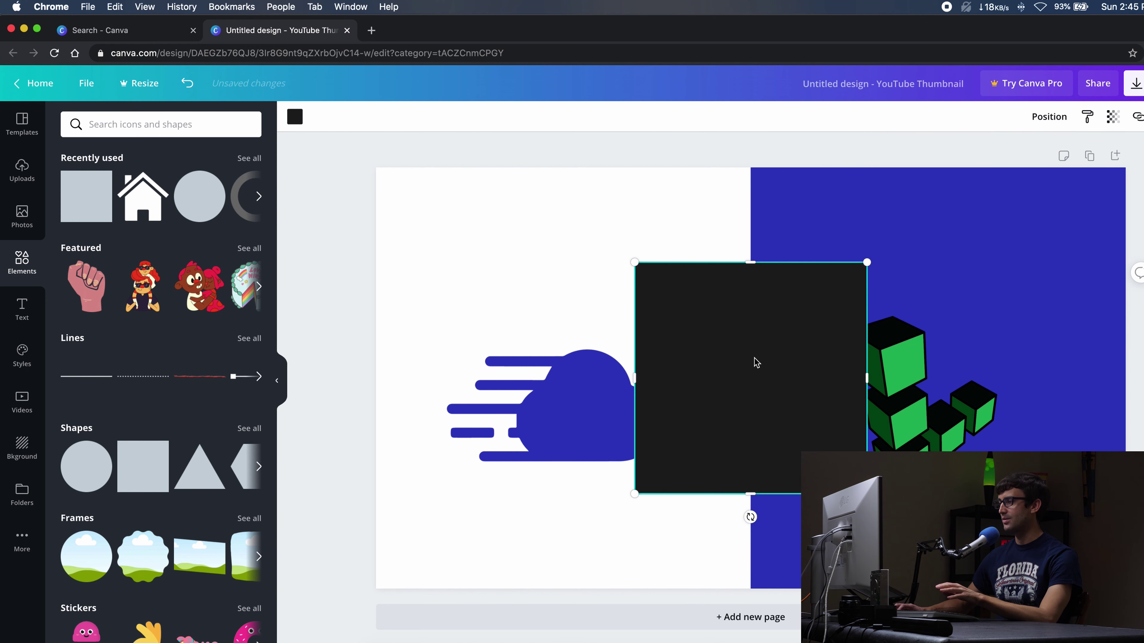
left_click_drag(755, 363, 496, 269)
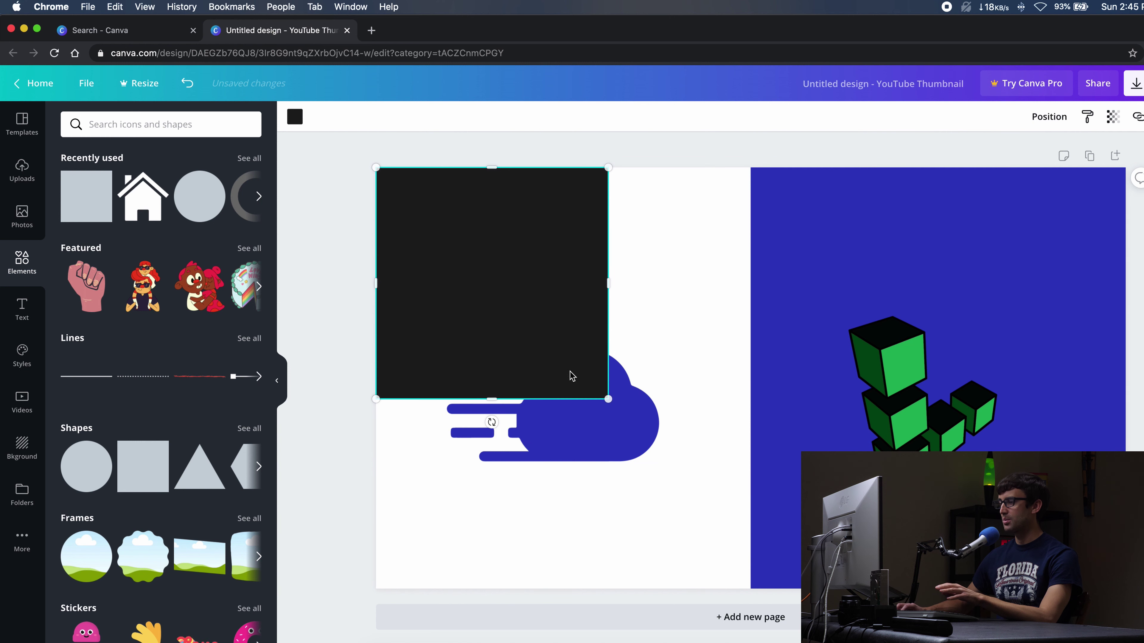
left_click_drag(607, 284, 750, 284)
left_click_drag(561, 401, 561, 588)
Step: Send the dark rectangle in the left half backward behind the Cloudways cloud
left_click(1049, 118)
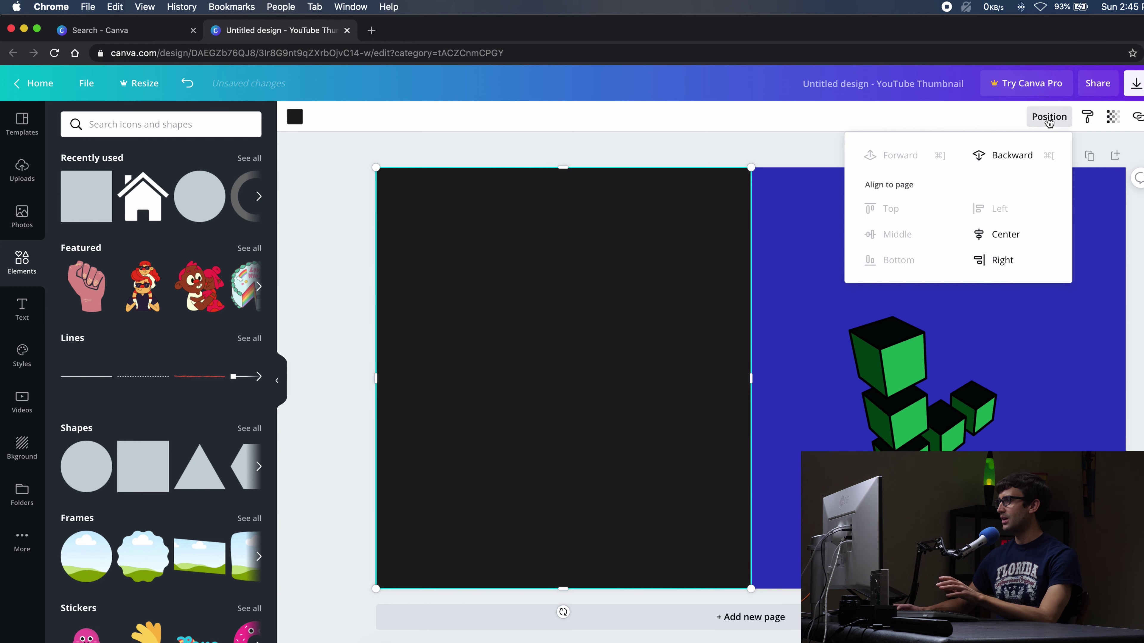
left_click(1019, 153)
left_click(802, 256)
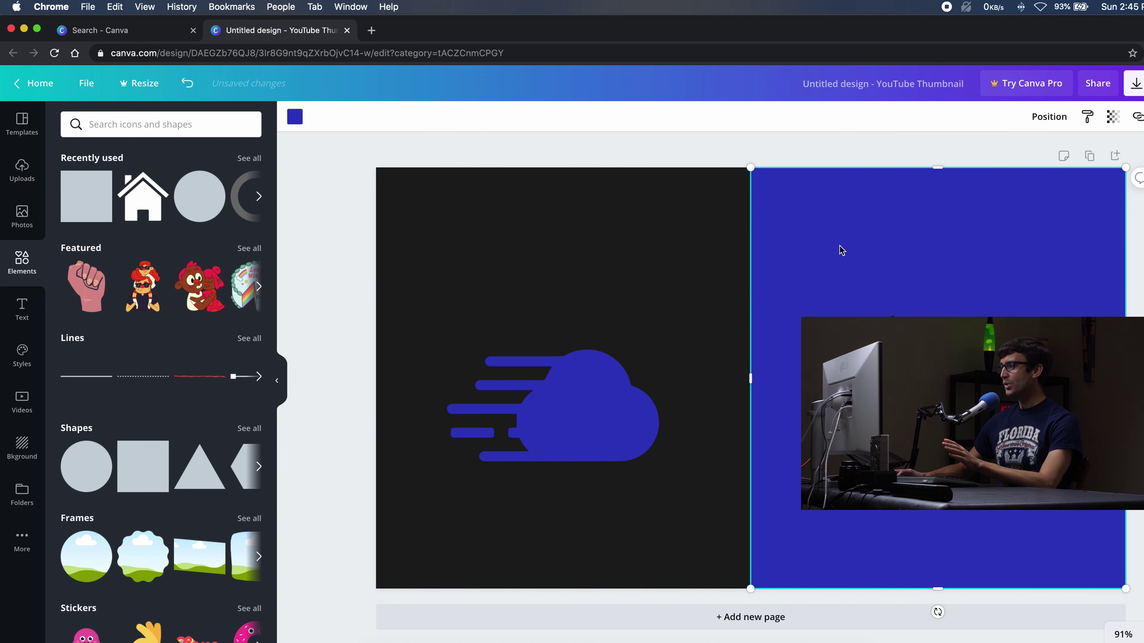
Step: Recolour the left rectangle with the bright green from the Linode logo's photo colours
left_click(576, 218)
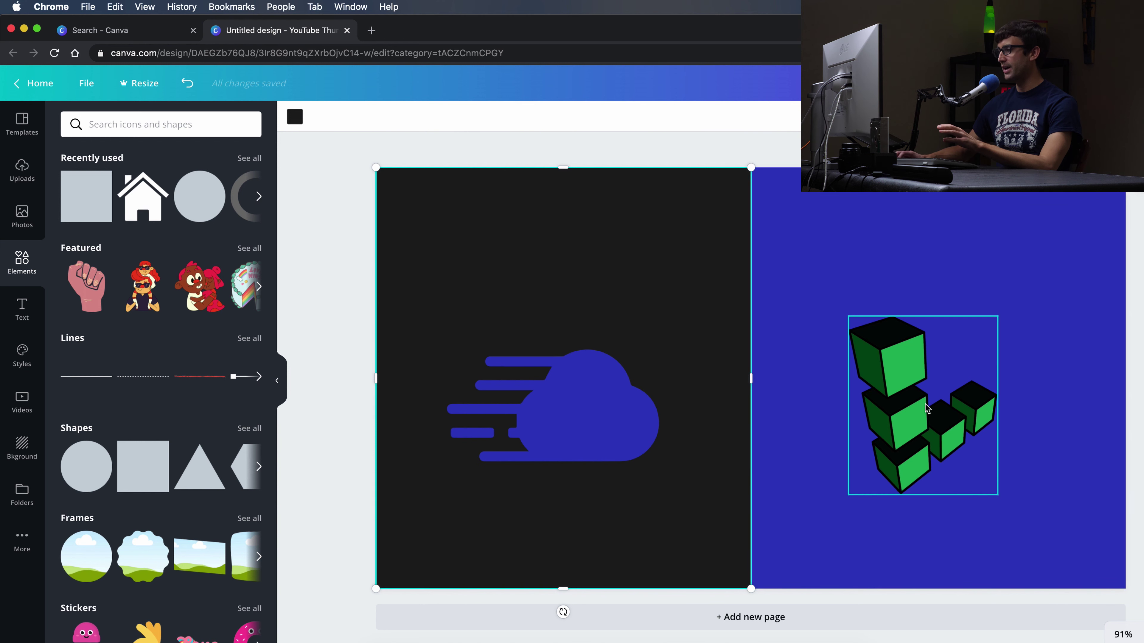
left_click(295, 117)
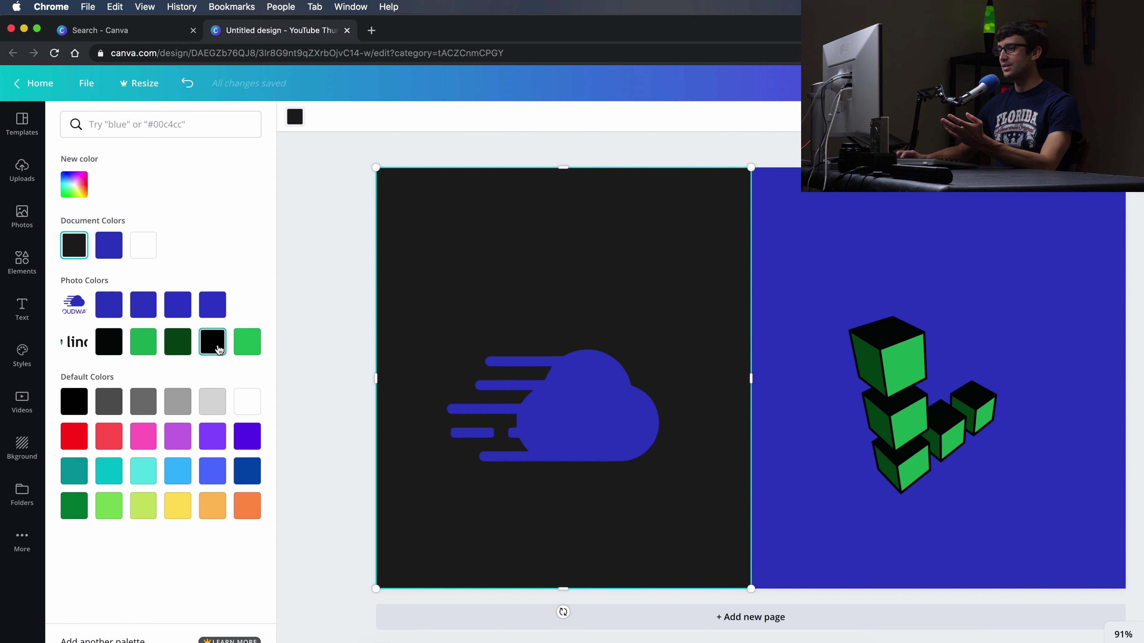
left_click(178, 345)
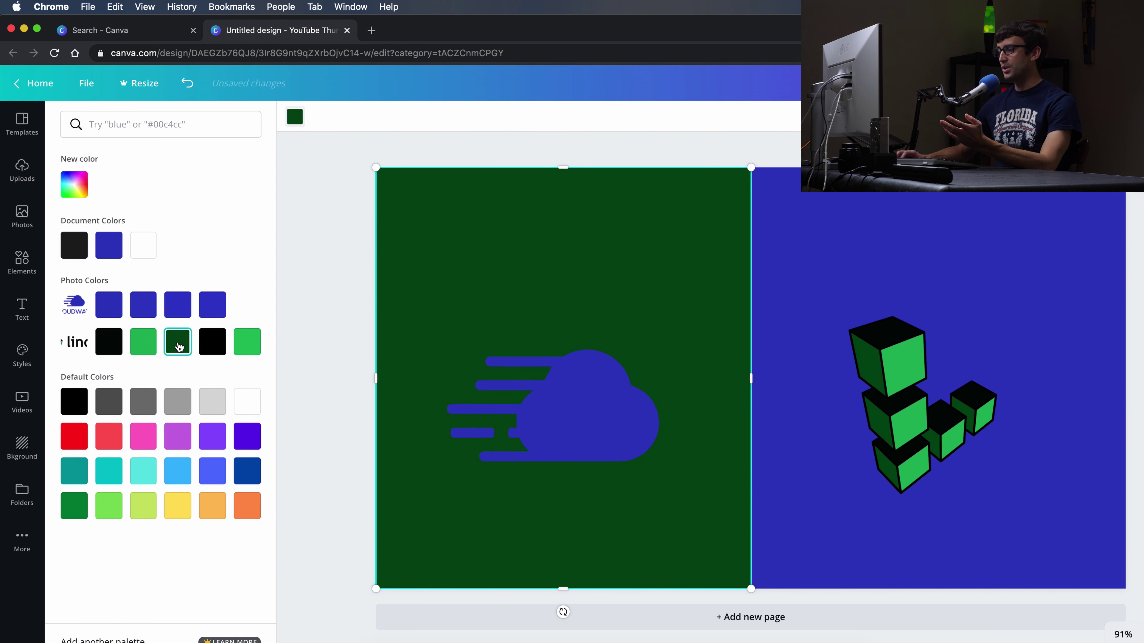
left_click(146, 348)
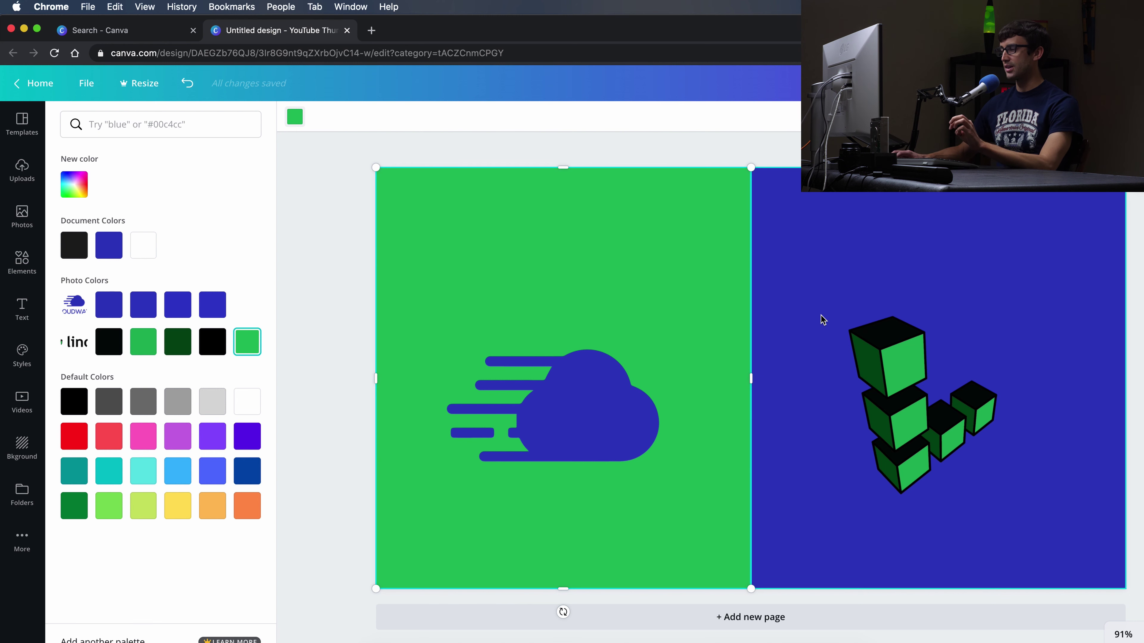
left_click(339, 343)
left_click(697, 154)
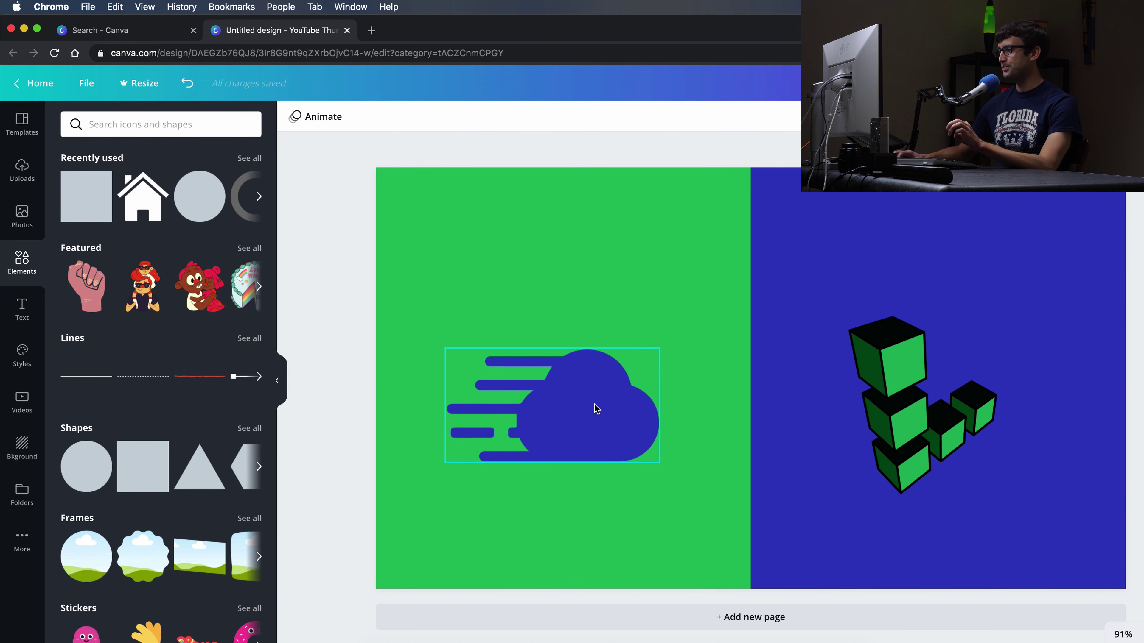
Step: Centre the cloud horizontally within the green half and the Linode cubes within the blue half
left_click_drag(585, 410, 614, 413)
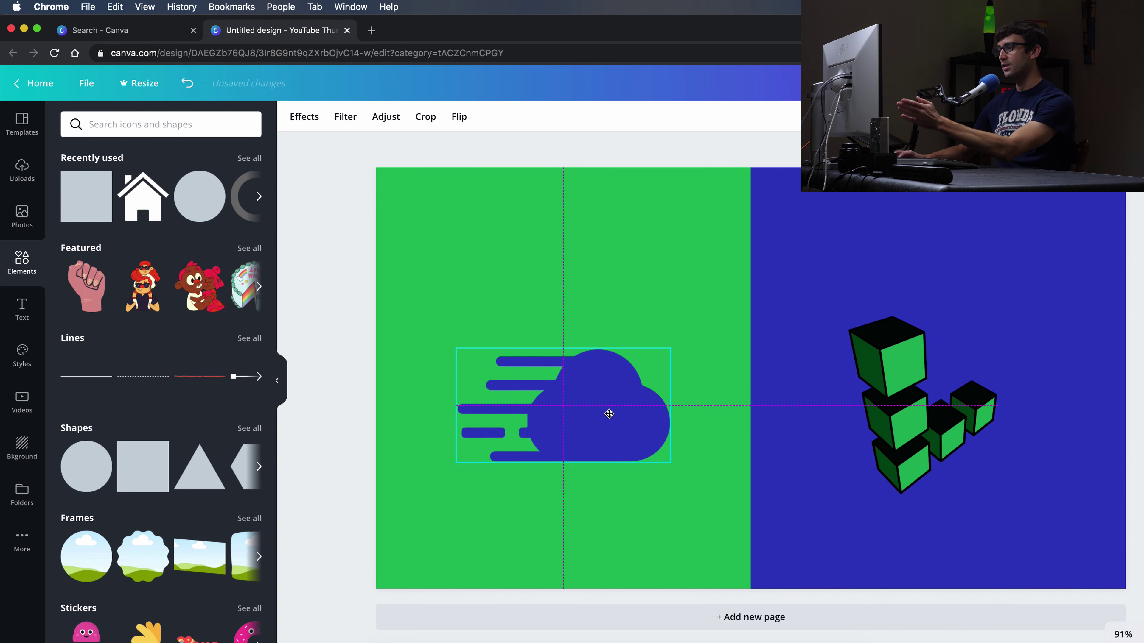
left_click_drag(609, 414, 609, 413)
left_click_drag(930, 437, 945, 437)
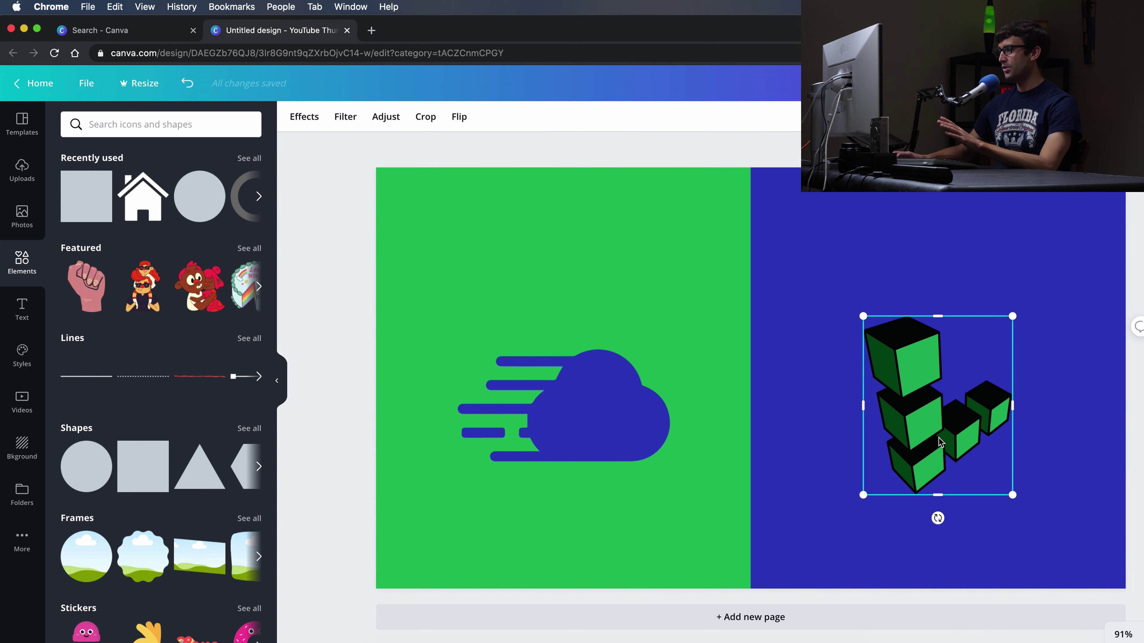
left_click(813, 435)
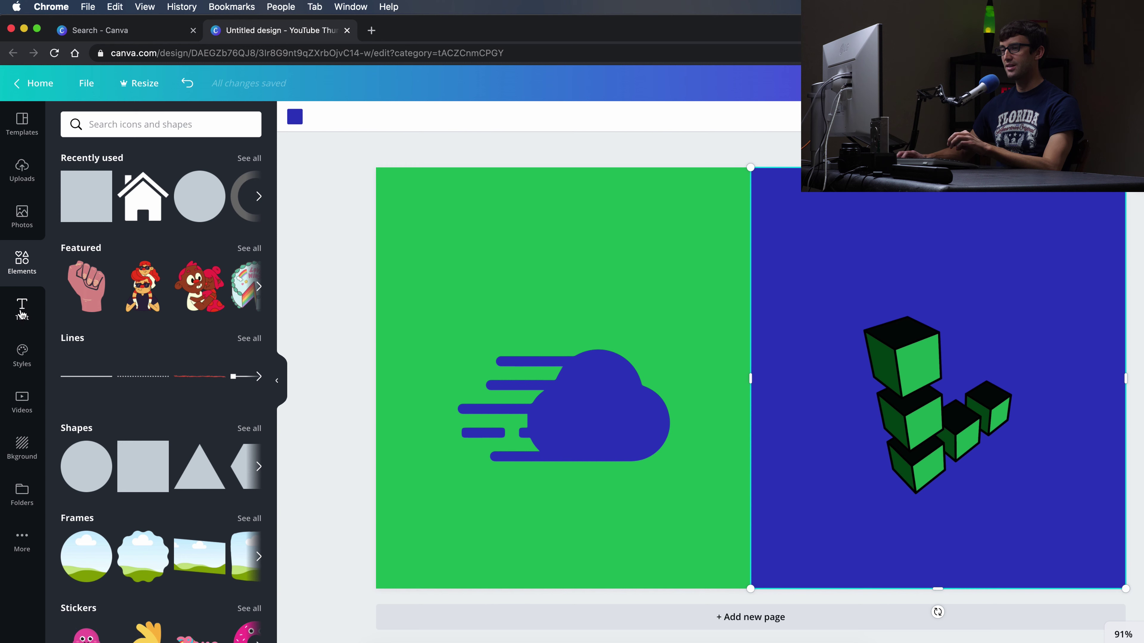
Step: Browse the elements library through its illustration collections and return to the shapes, frames and gradients categories
left_click_drag(270, 312, 262, 640)
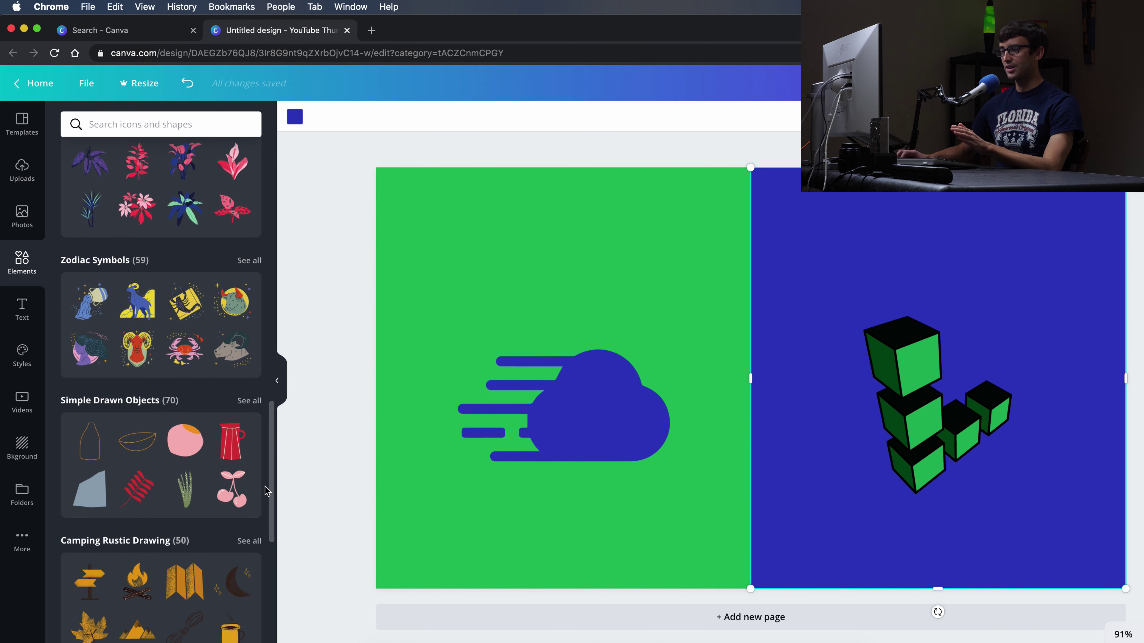
scroll(267, 491, "down", 10)
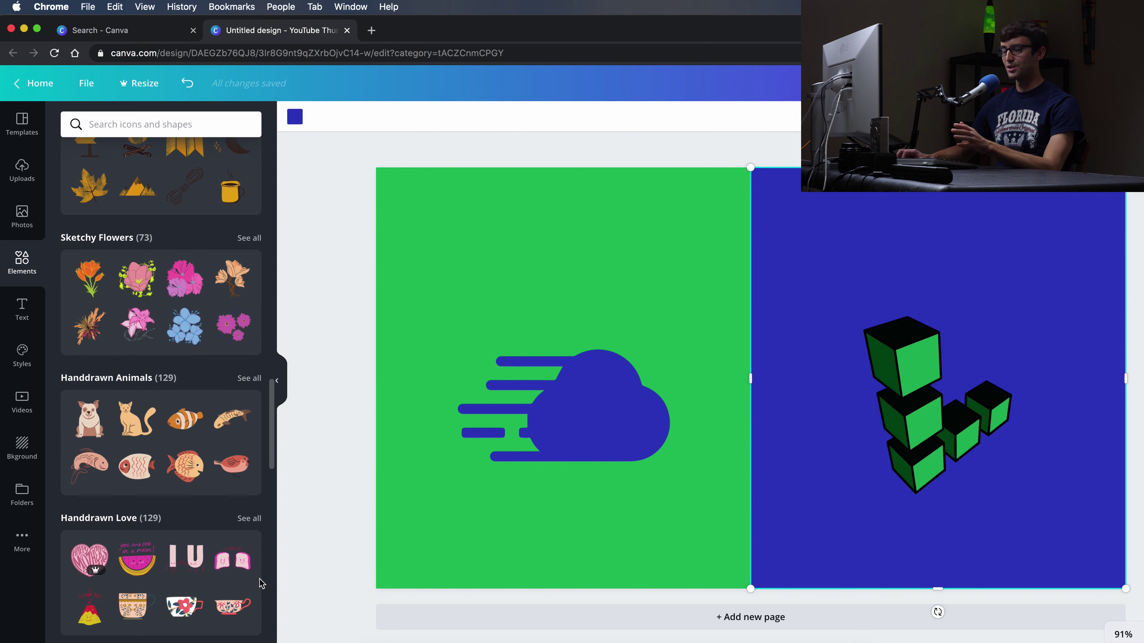
scroll(262, 582, "down", 5)
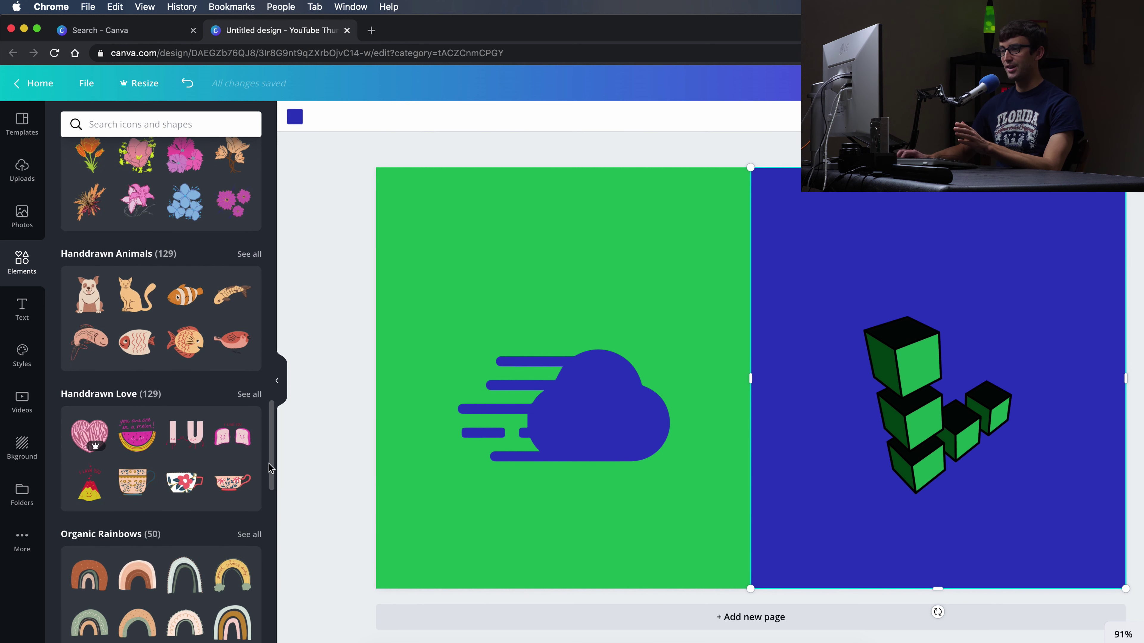
scroll(271, 468, "down", 10)
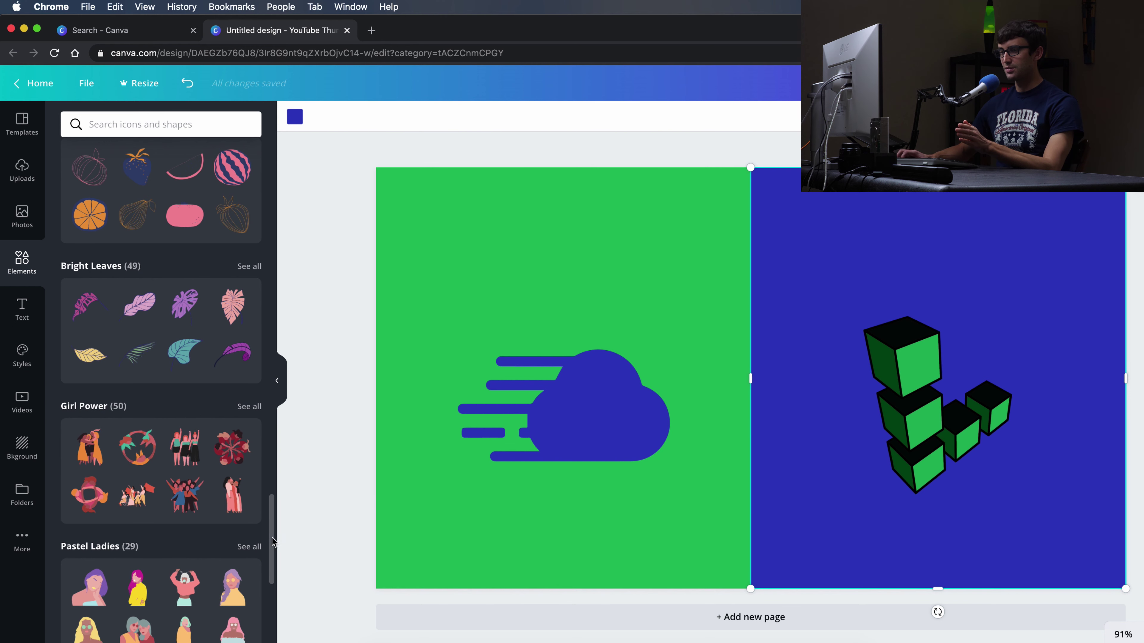
scroll(271, 538, "down", 10)
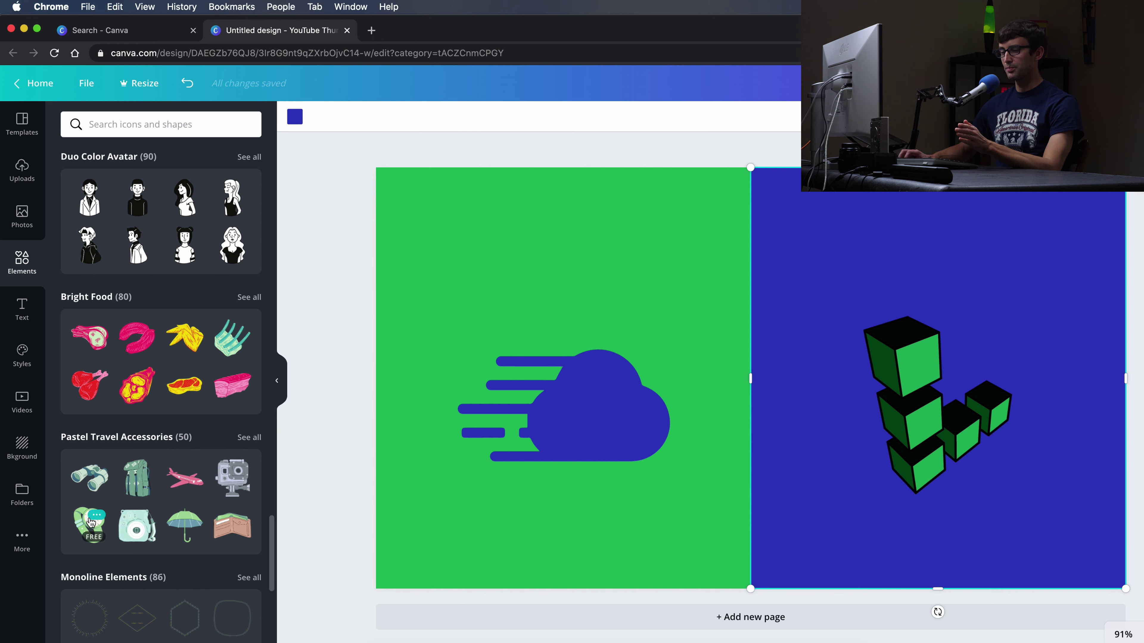
scroll(272, 513, "down", 10)
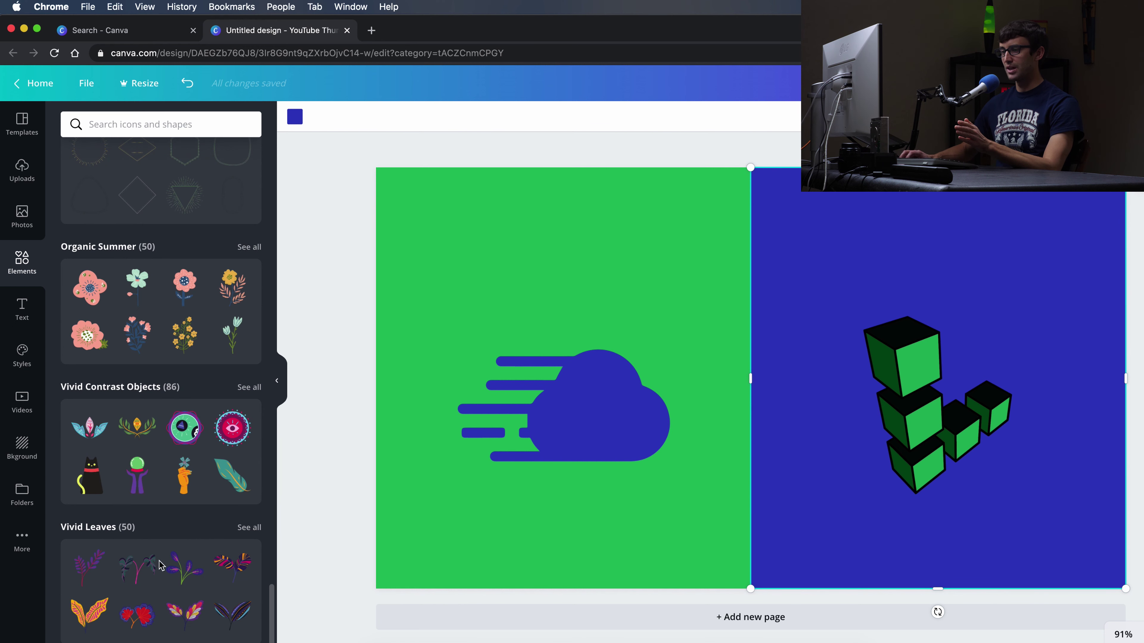
left_click_drag(273, 608, 240, 294)
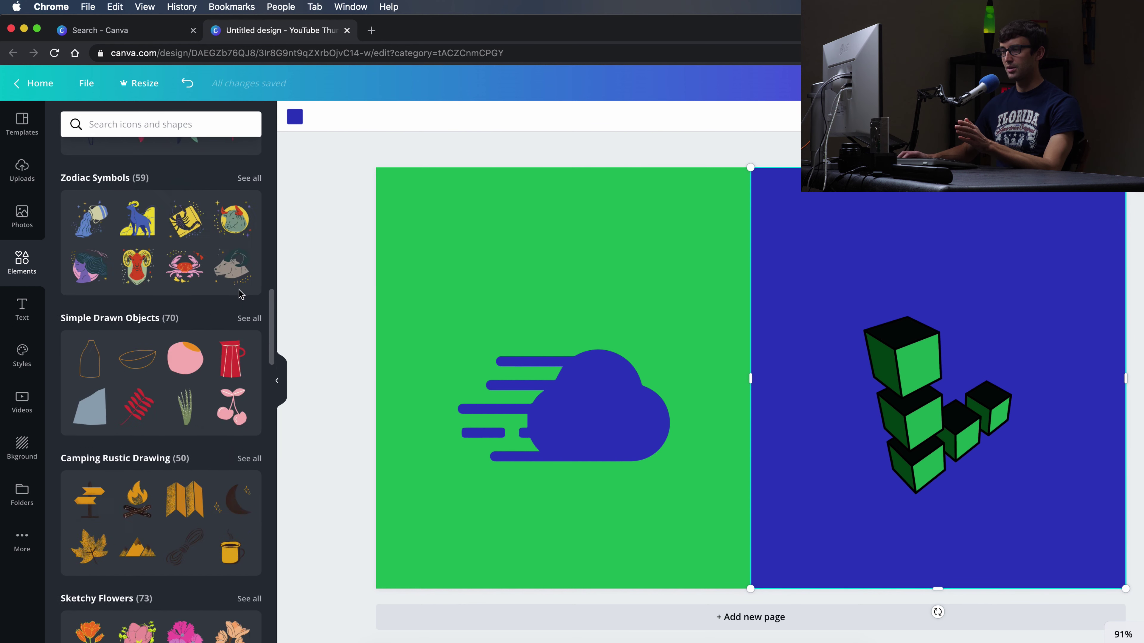
scroll(168, 272, "up", 5)
scroll(203, 190, "up", 12)
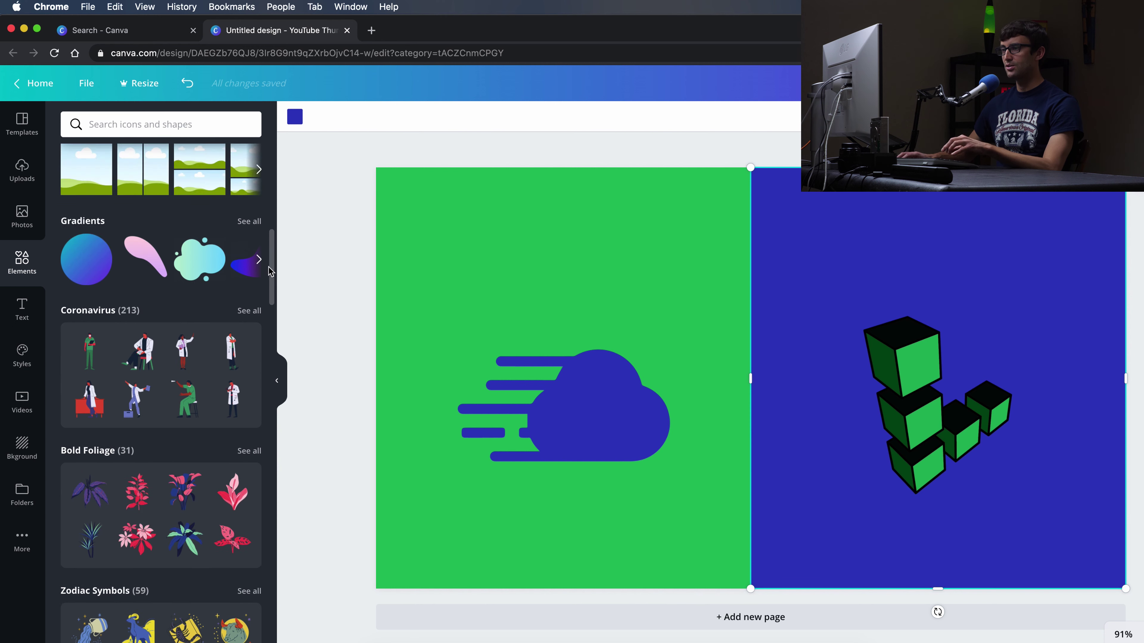
Step: Search the elements library for "camera", look over the icons, and clear the search
left_click(179, 119)
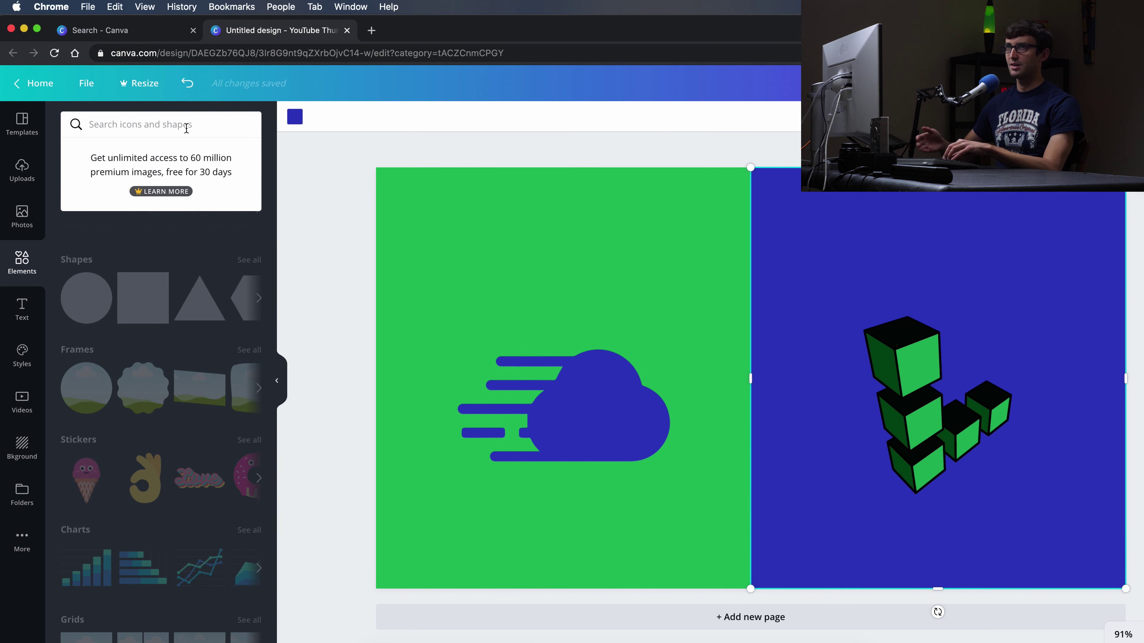
type("camera")
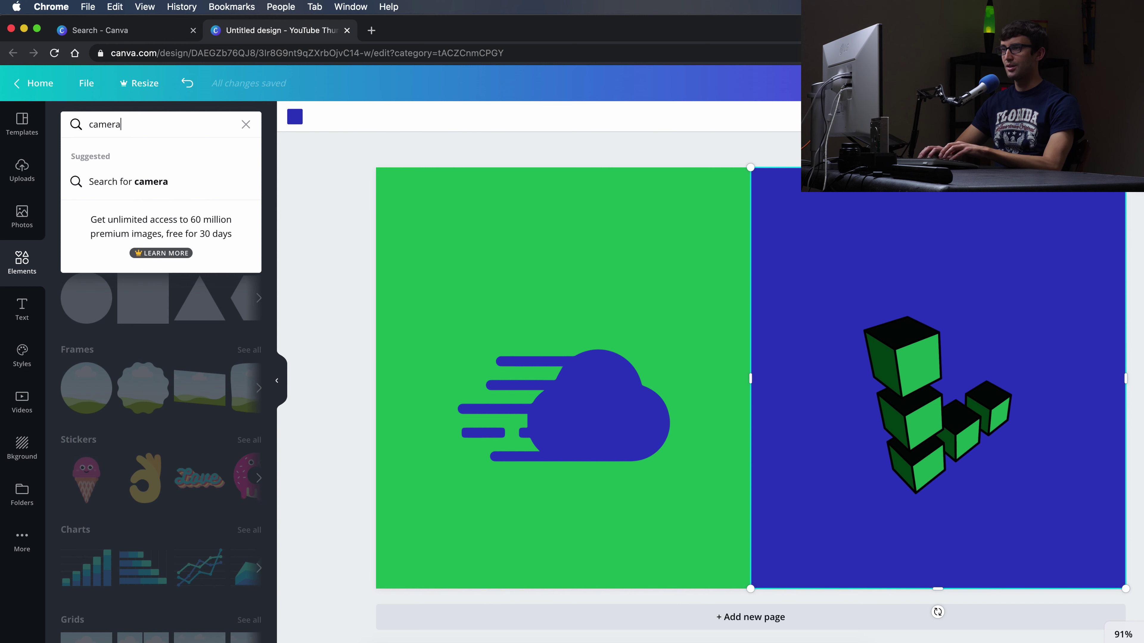
key("Return")
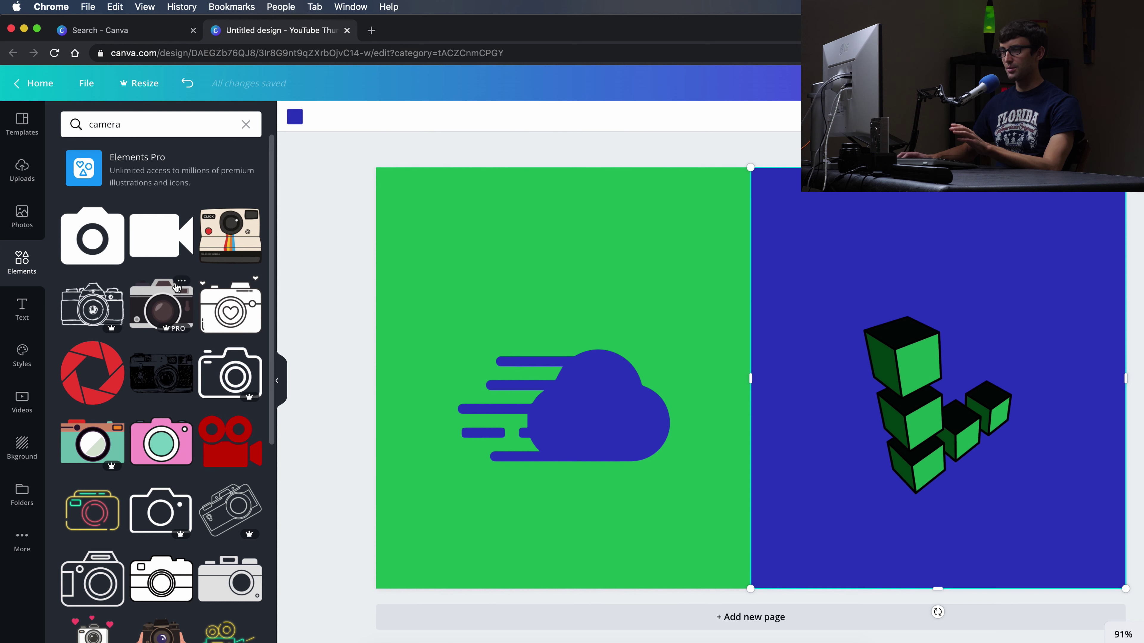
left_click(246, 126)
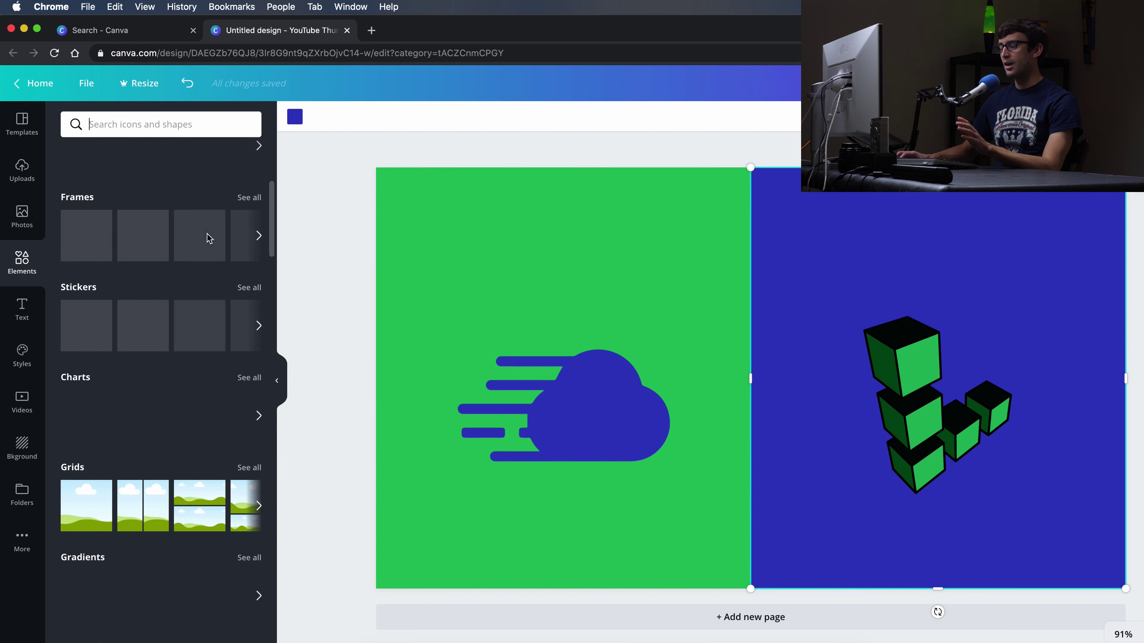
Step: Browse the text styles and font combinations, and return to the heading and body text options
left_click(22, 308)
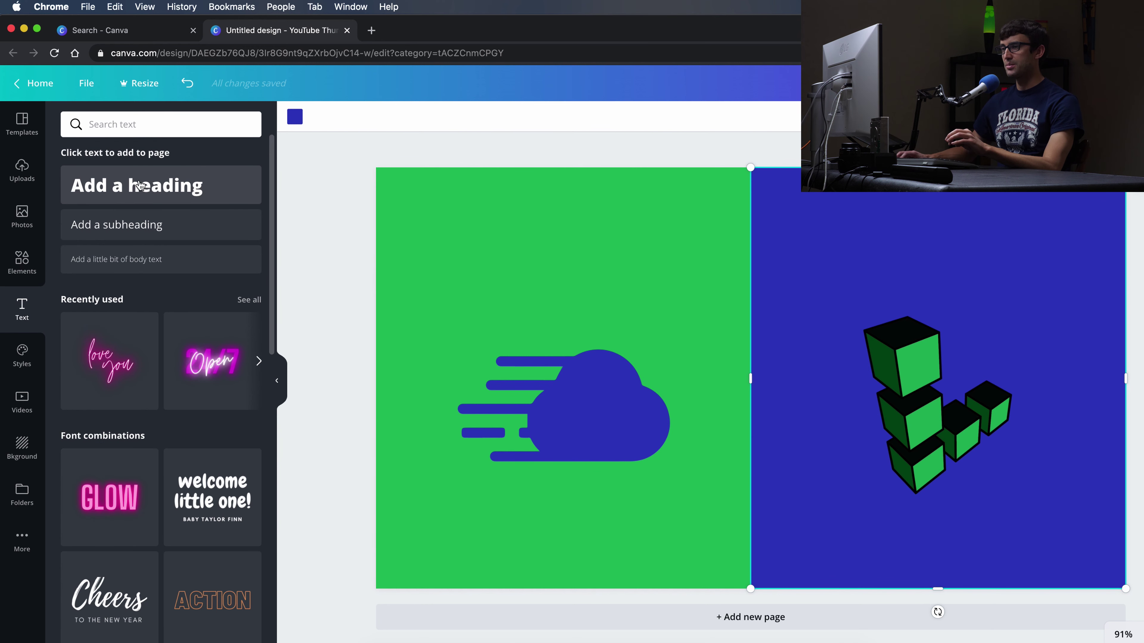
scroll(266, 267, "down", 5)
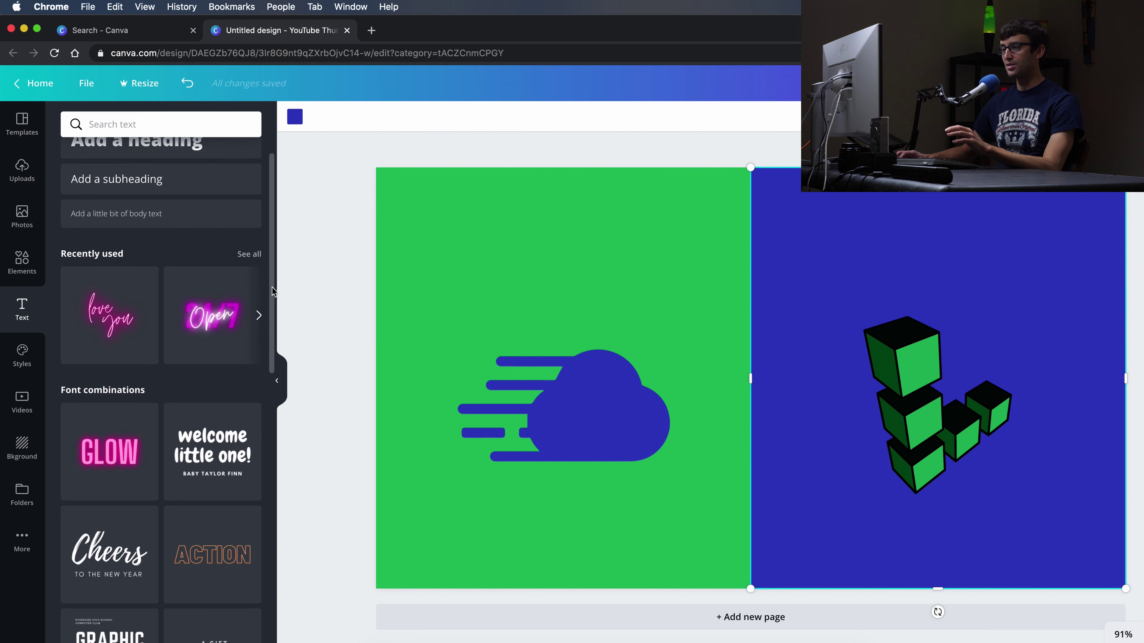
scroll(264, 311, "up", 2)
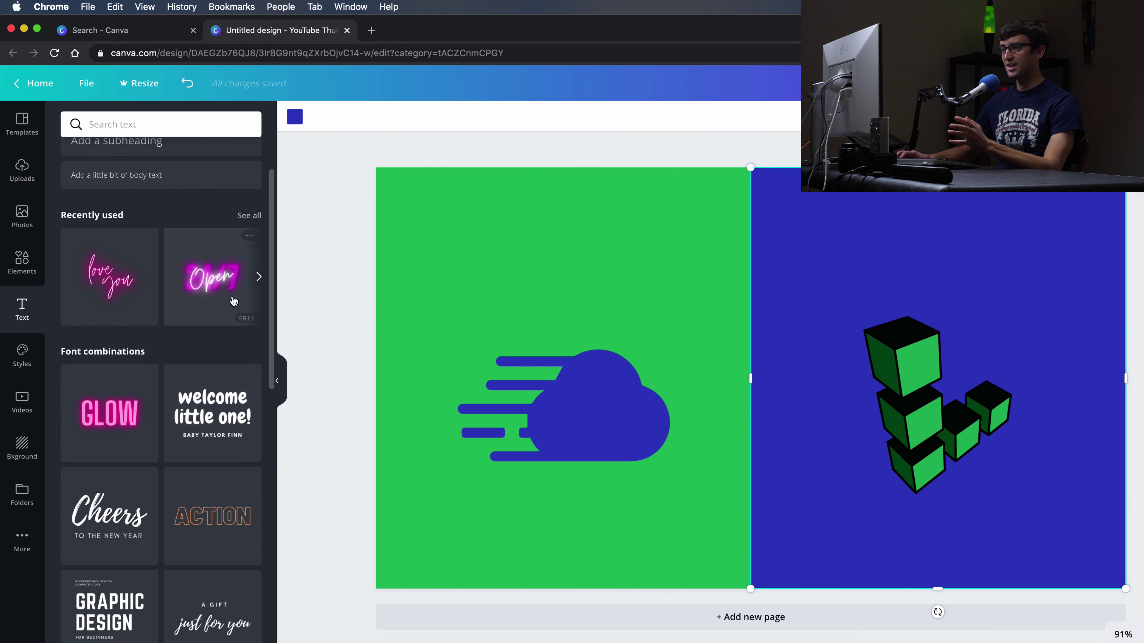
scroll(190, 274, "down", 1)
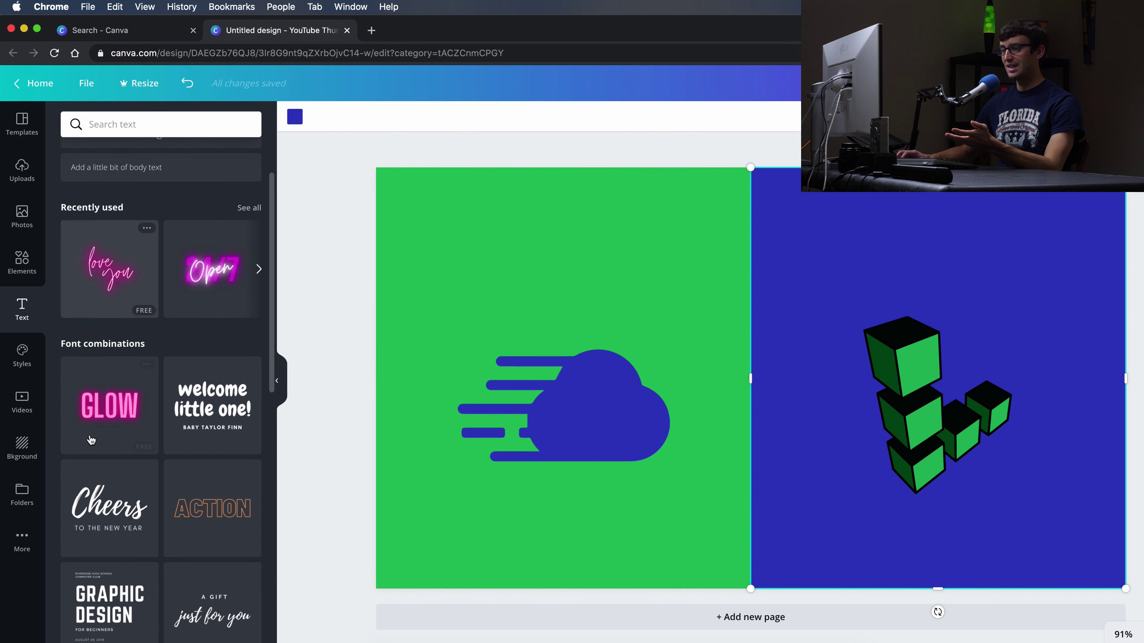
scroll(268, 376, "down", 3)
scroll(268, 376, "down", 15)
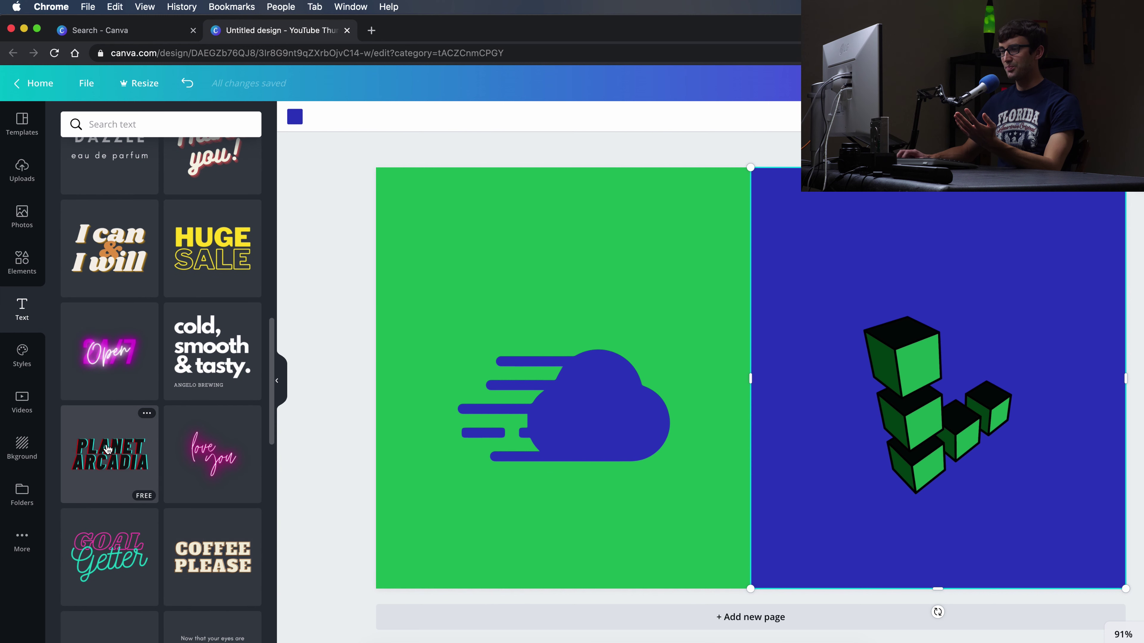
left_click_drag(269, 410, 296, 275)
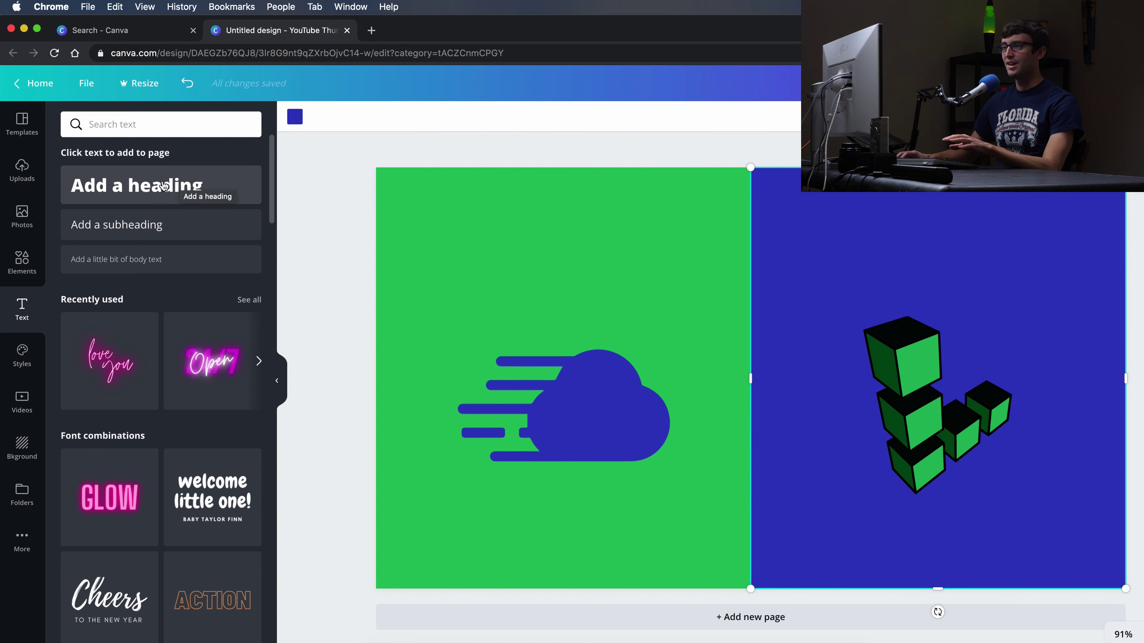
Step: Add a heading on the green half above the cloud and change its text to "Cloudways"
left_click(156, 190)
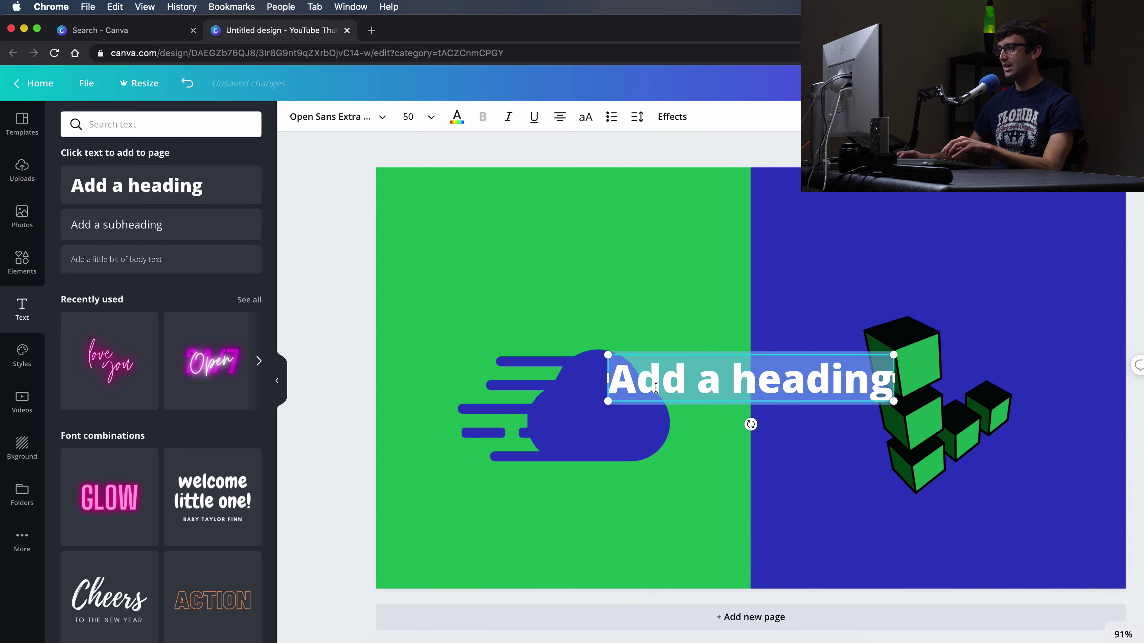
left_click_drag(722, 378, 548, 254)
double_click(549, 255)
type("Clouda")
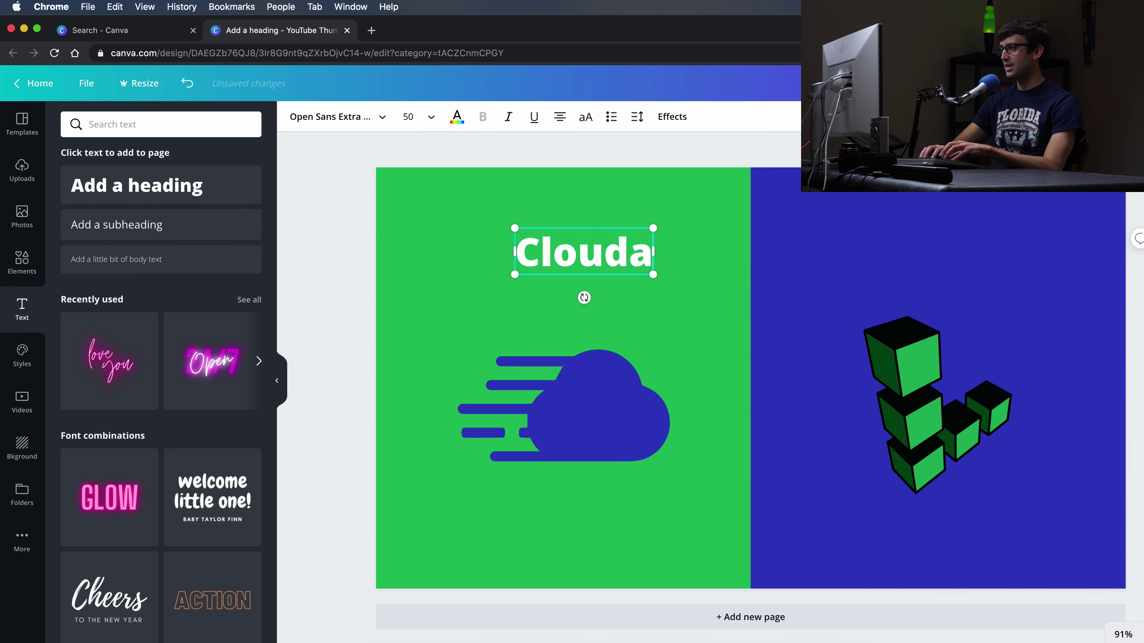
key("BackSpace")
type("wys")
key("BackSpace")
key("BackSpace")
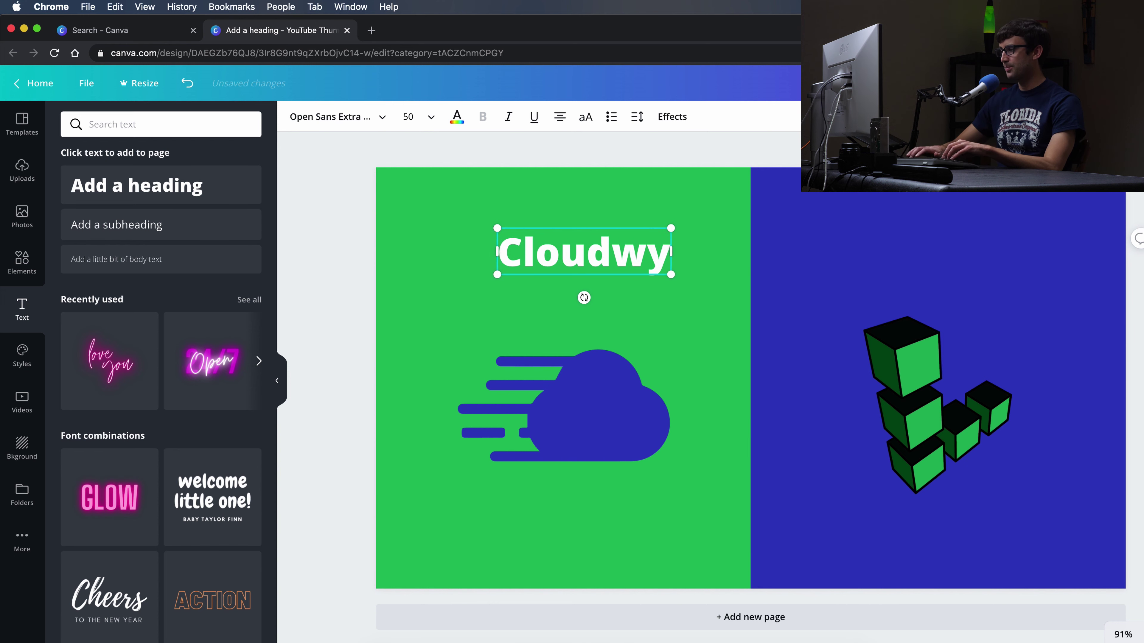
type("asy")
key("BackSpace")
key("BackSpace")
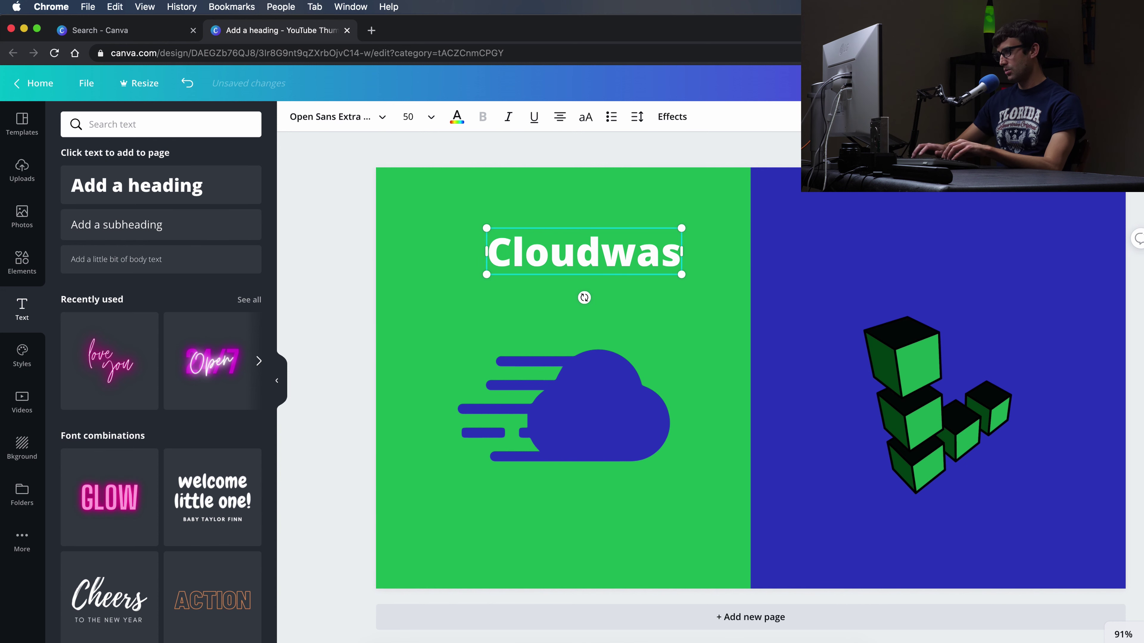
type("ys")
left_click(603, 217)
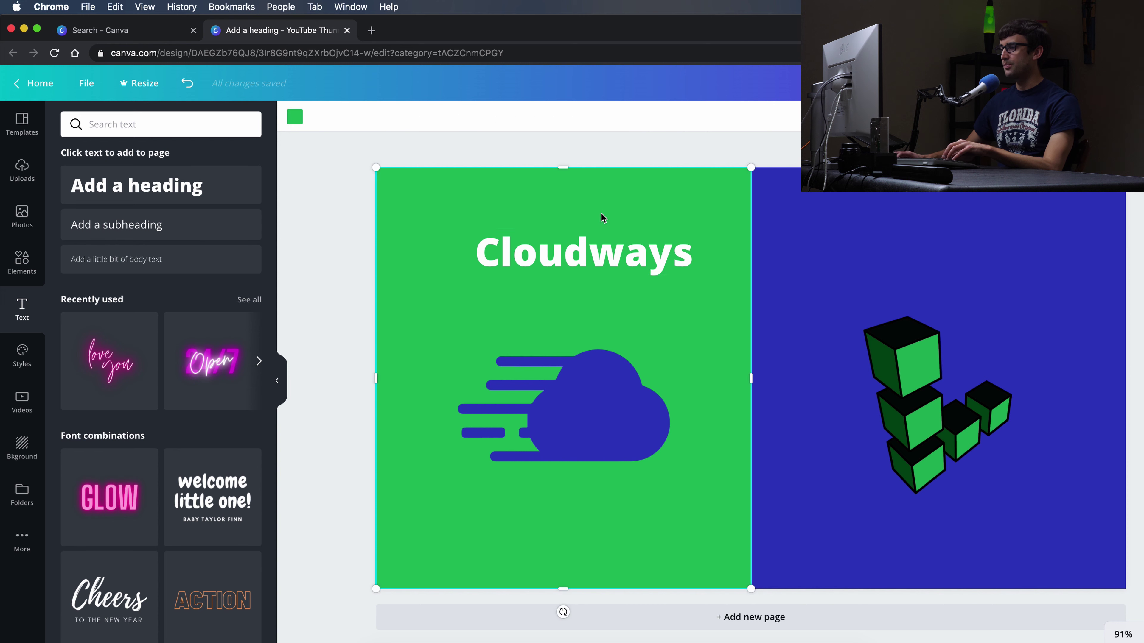
Step: Align the Cloudways heading to the margin guides' upper-left corner and enlarge it to about size 66.1, centred over the cloud
left_click_drag(581, 253, 524, 238)
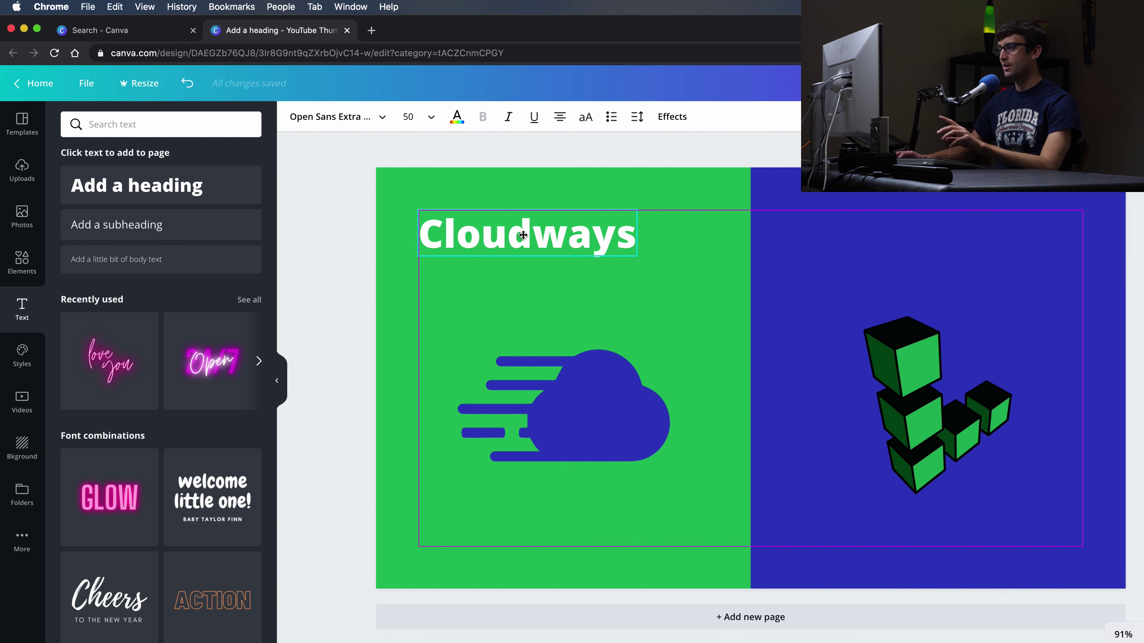
left_click_drag(521, 236, 522, 236)
left_click(603, 190)
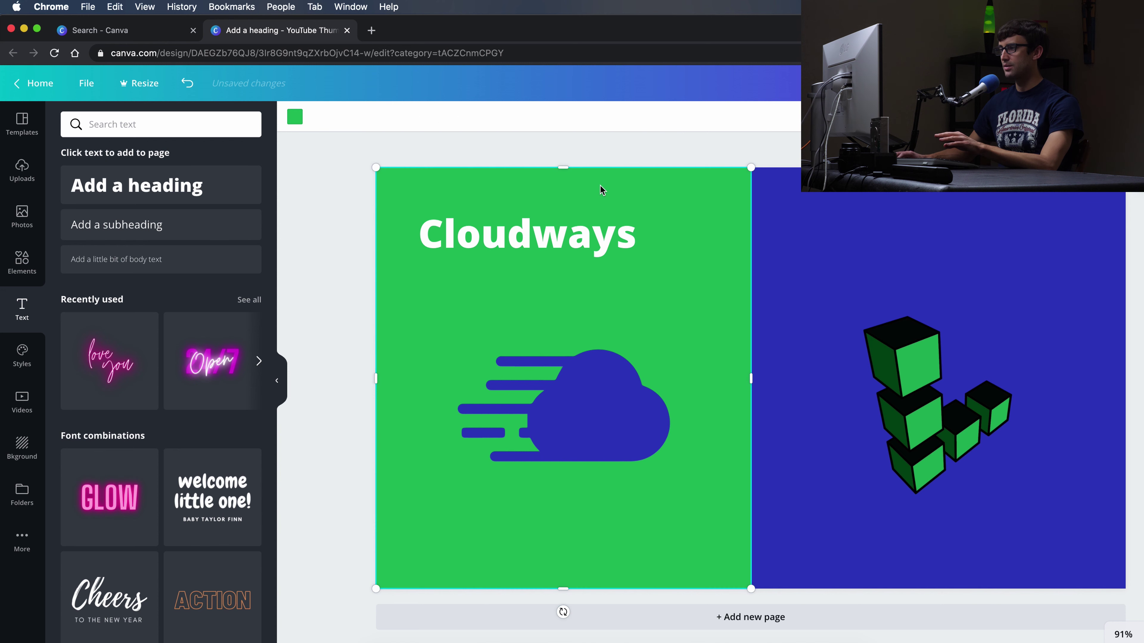
left_click(553, 242)
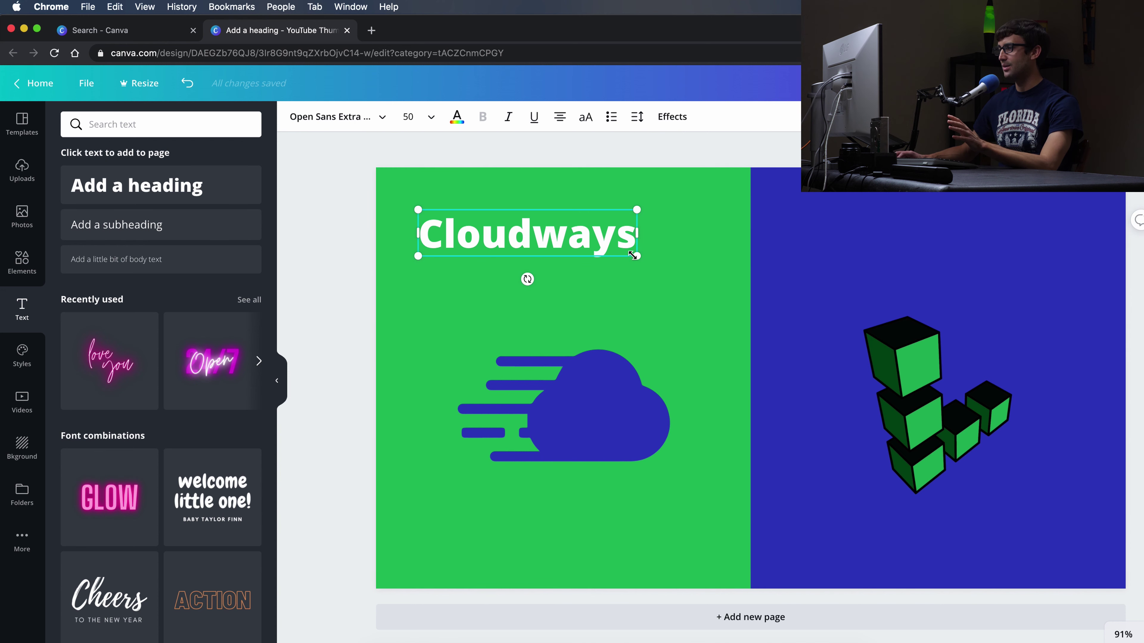
left_click_drag(633, 255, 690, 327)
left_click_drag(565, 250, 566, 249)
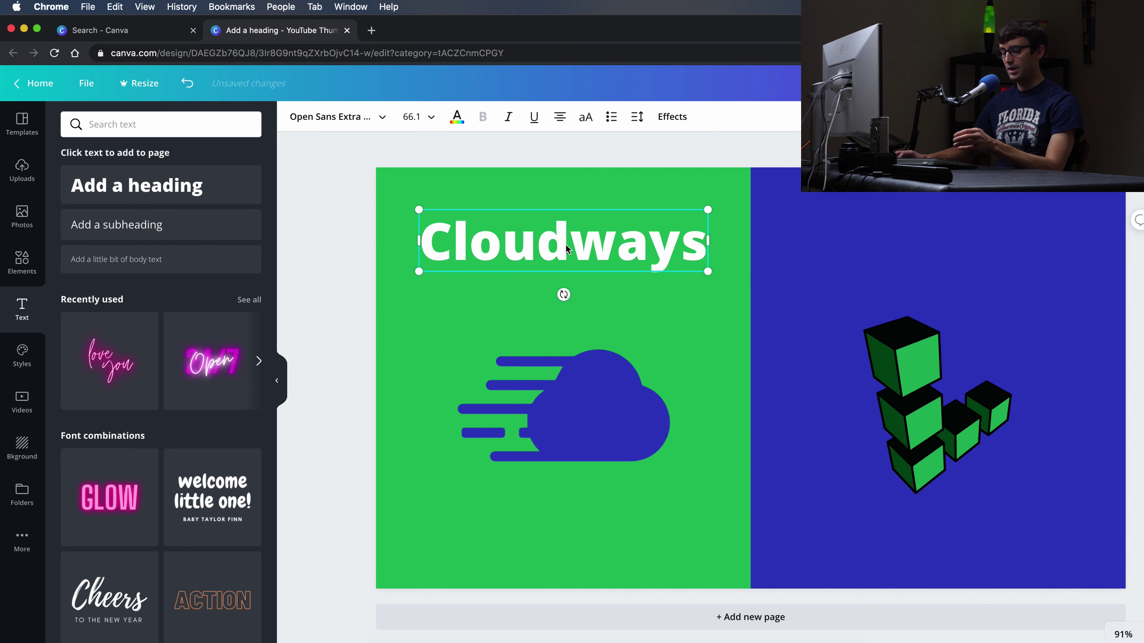
Step: Try the Neon, Glitch, Hollow and Shadow effects on the Cloudways heading
left_click(672, 116)
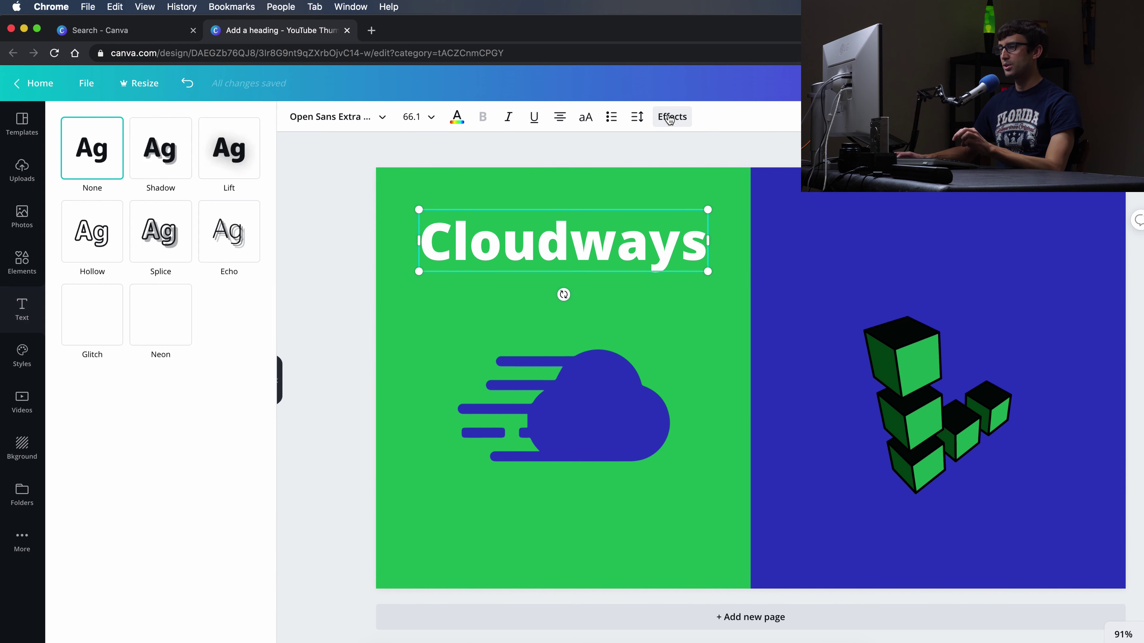
left_click(175, 317)
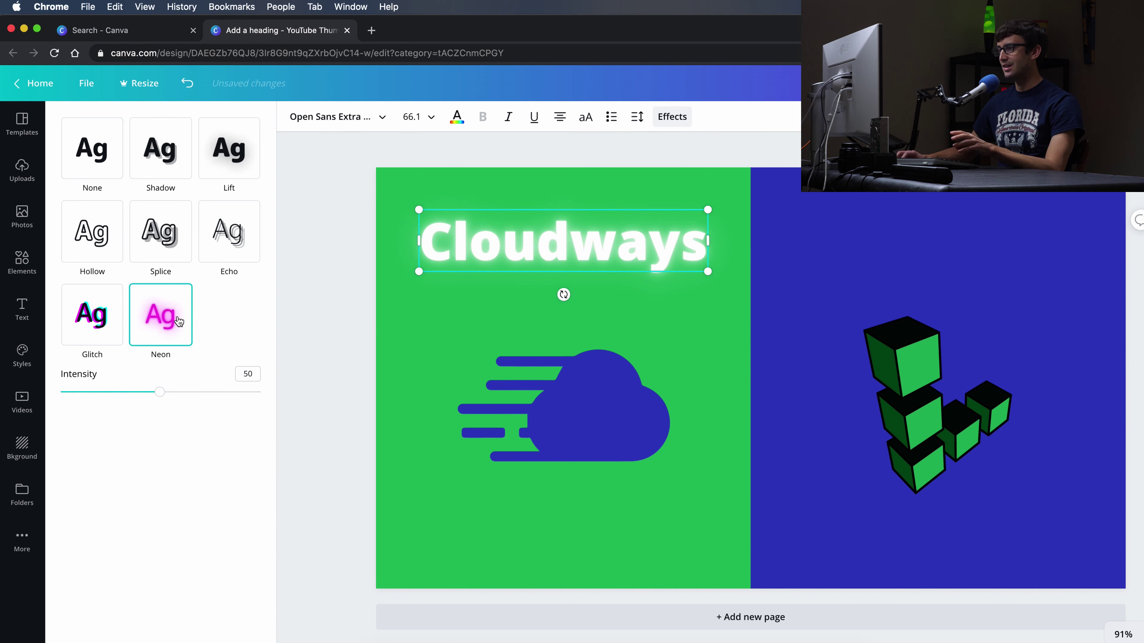
left_click(87, 313)
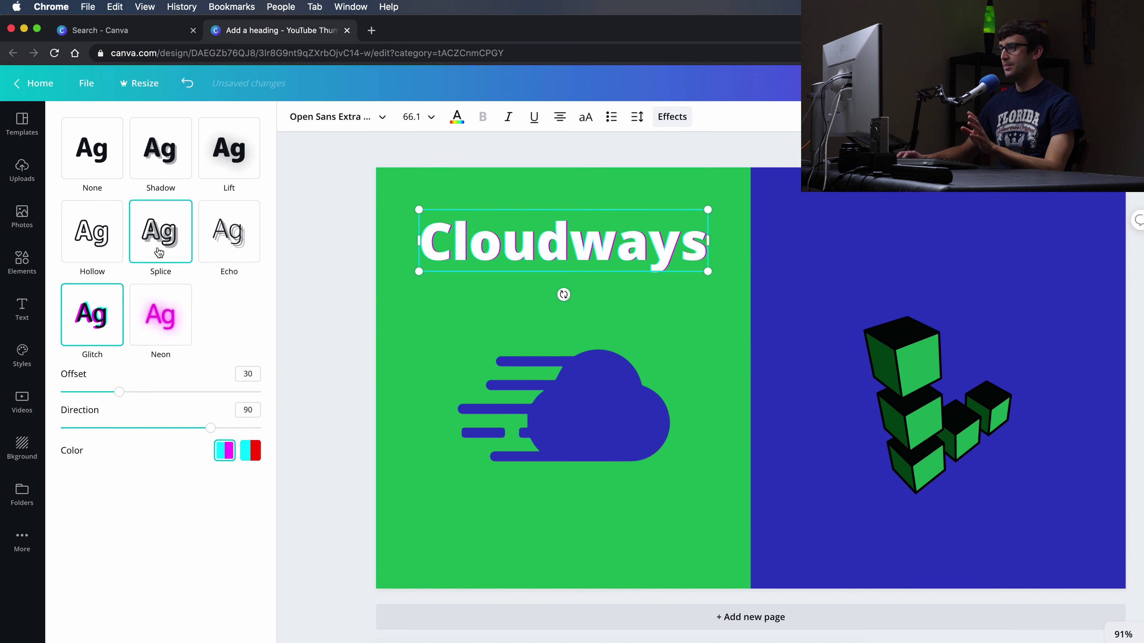
left_click(96, 239)
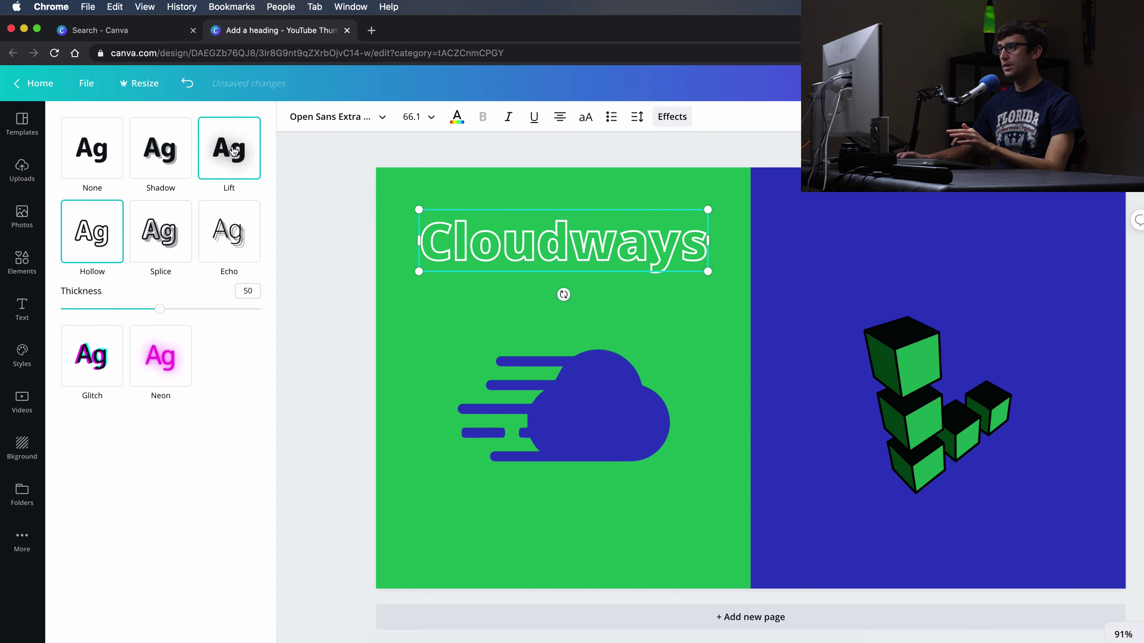
left_click(164, 162)
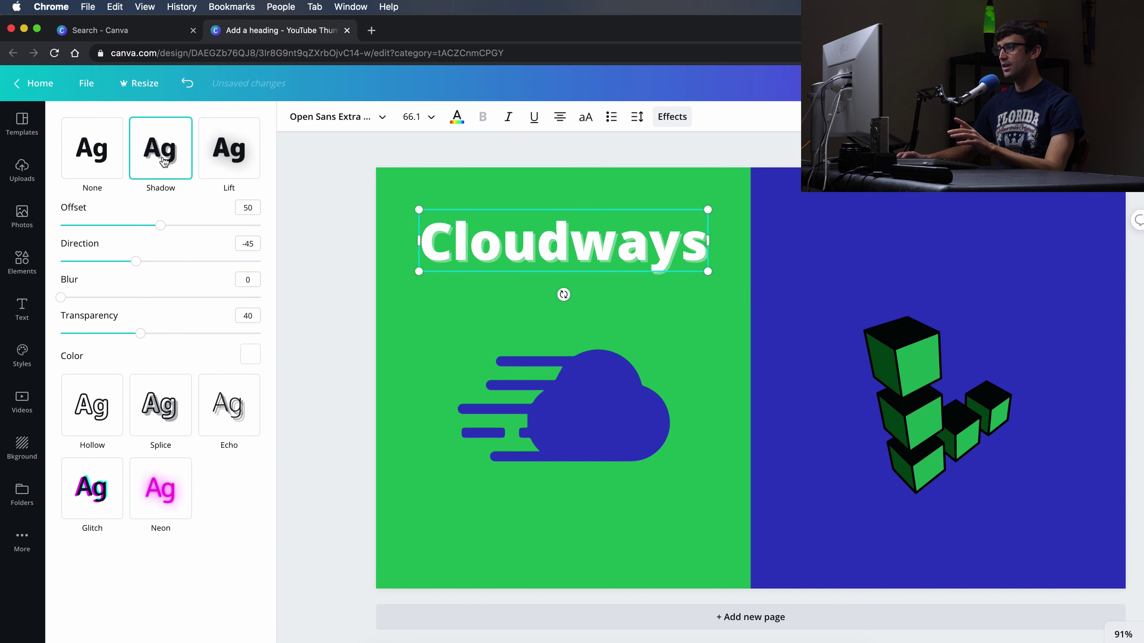
Step: Apply the Lift effect to the Cloudways heading with an intensity of about 50
left_click(224, 156)
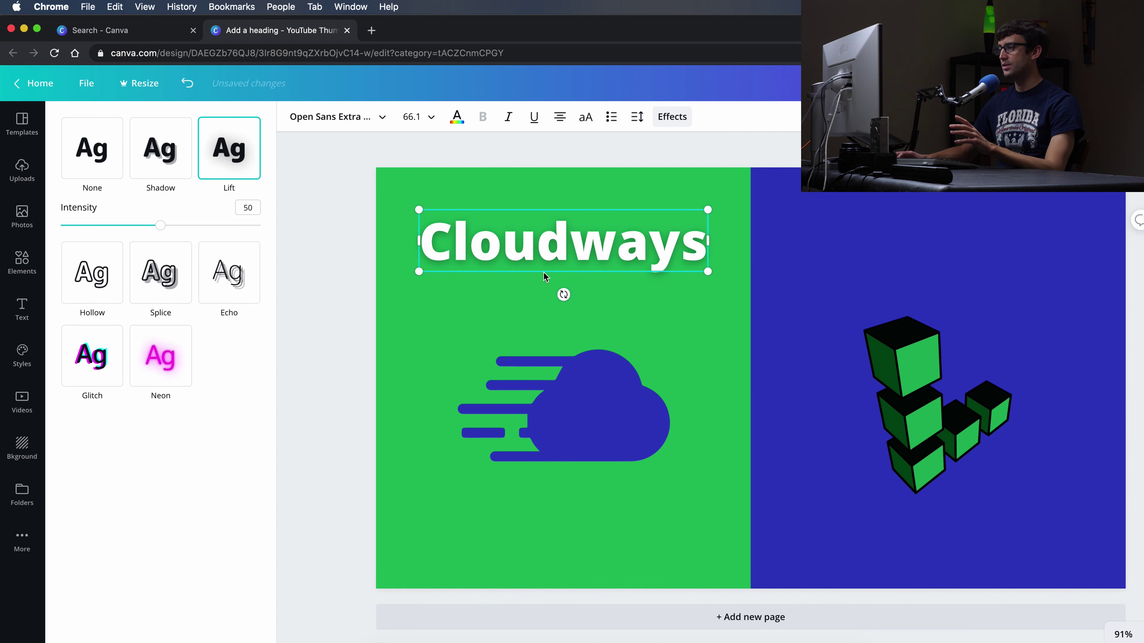
left_click(95, 164)
left_click(236, 165)
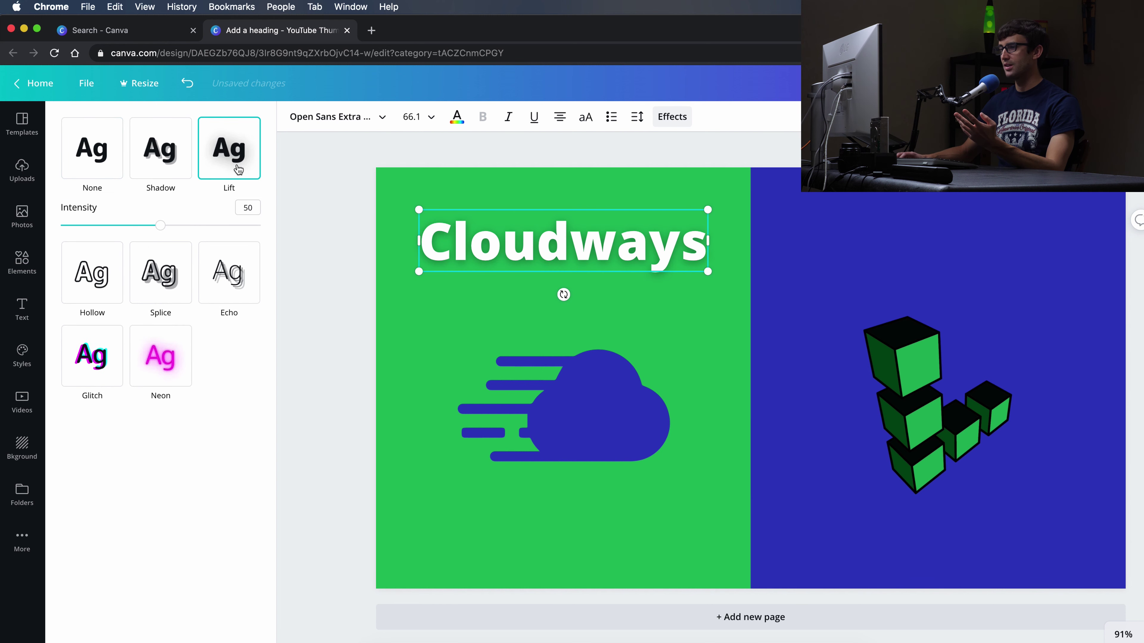
mouse_move(166, 229)
left_mouse_down()
mouse_move(254, 227)
mouse_move(161, 231)
left_mouse_up()
left_click(327, 278)
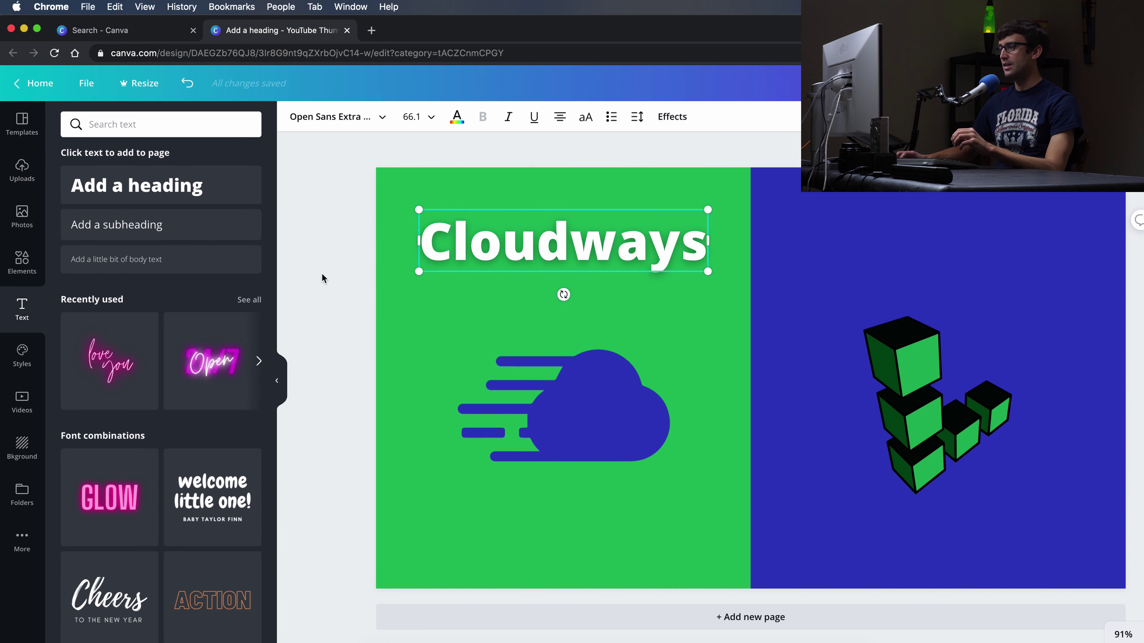
Step: Duplicate the Cloudways heading, align the copy at the same height on the blue half, and change its text to "Linode"
left_click(572, 232)
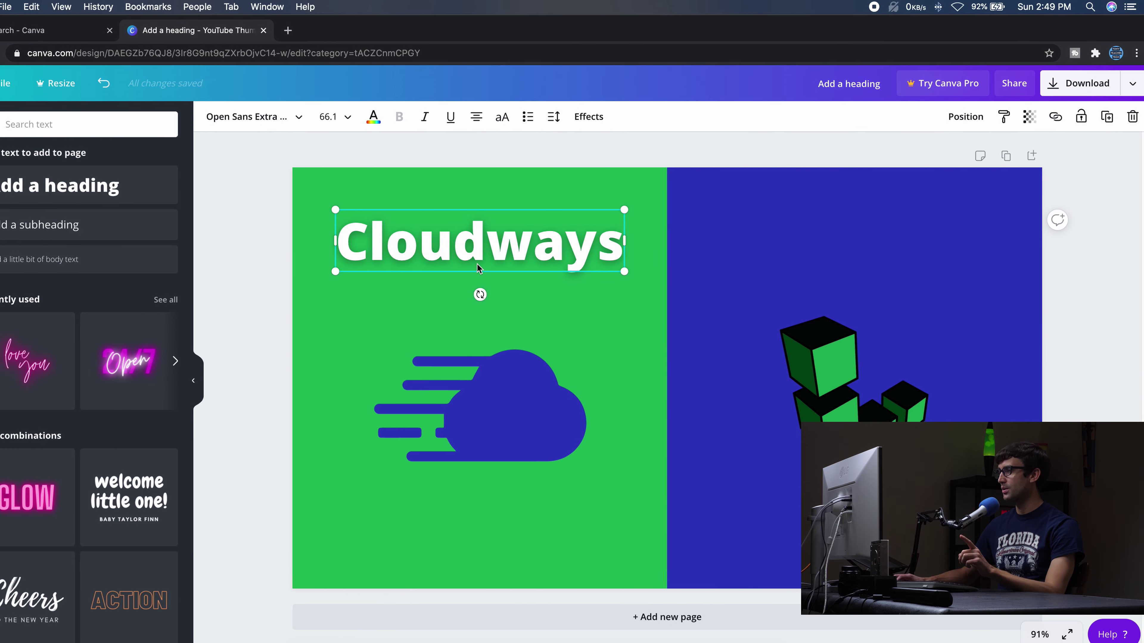
left_click(1103, 118)
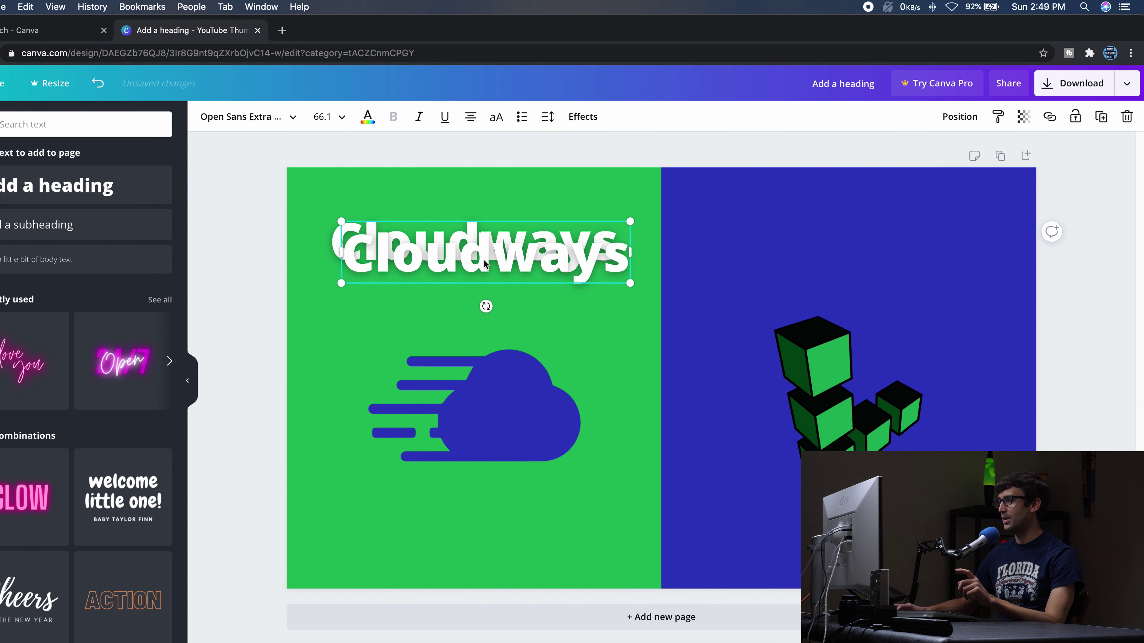
left_click_drag(486, 263, 846, 248)
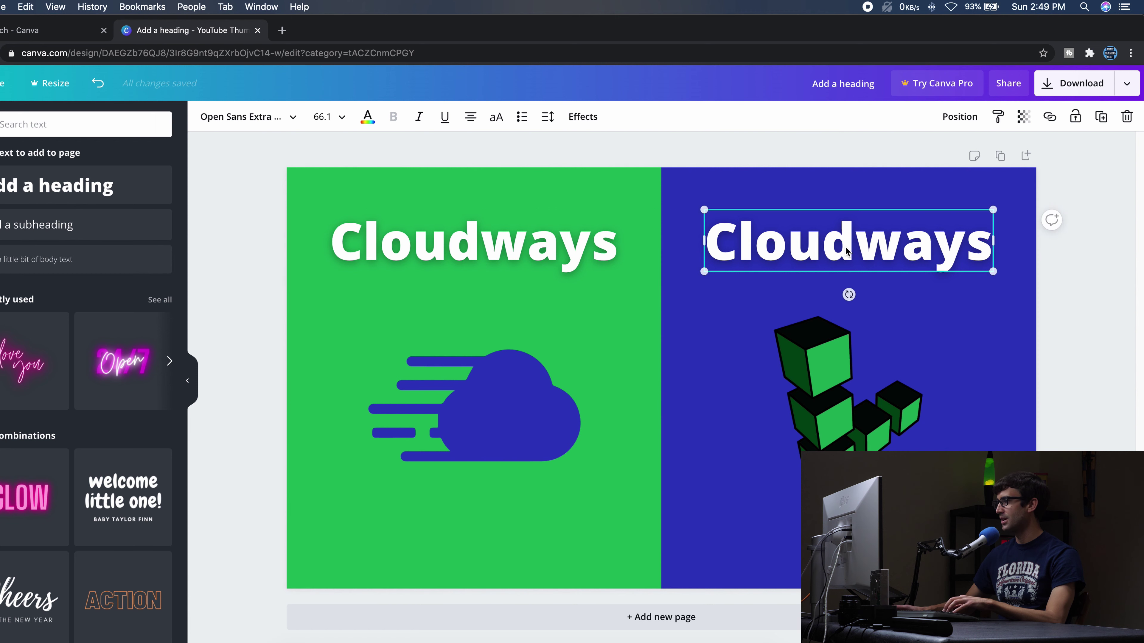
double_click(846, 247)
type("Linode")
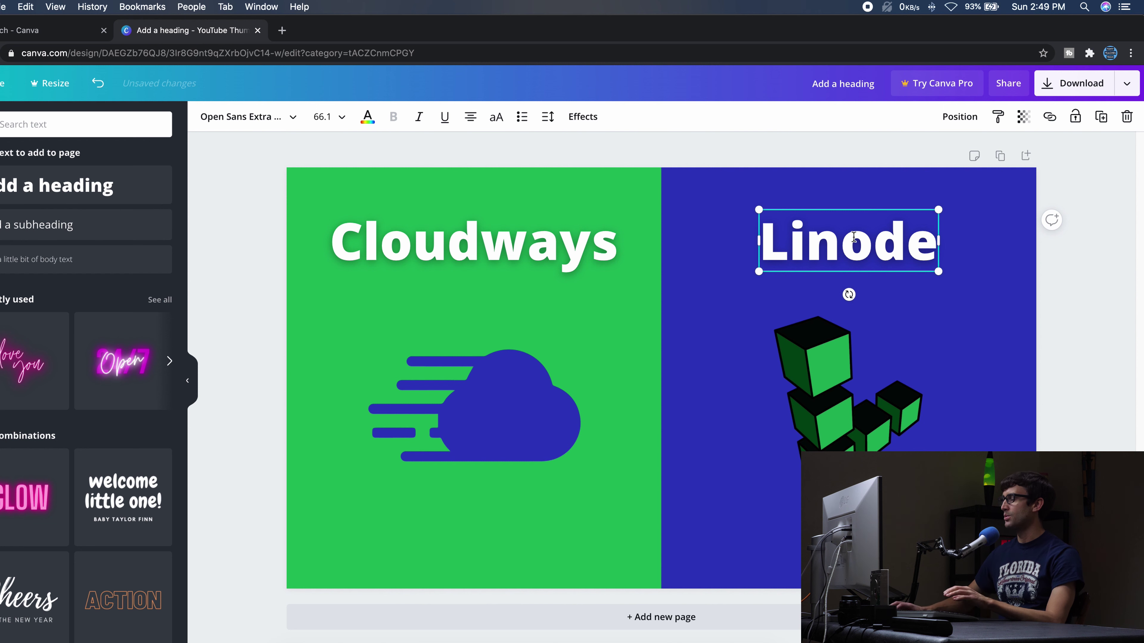
left_click(738, 154)
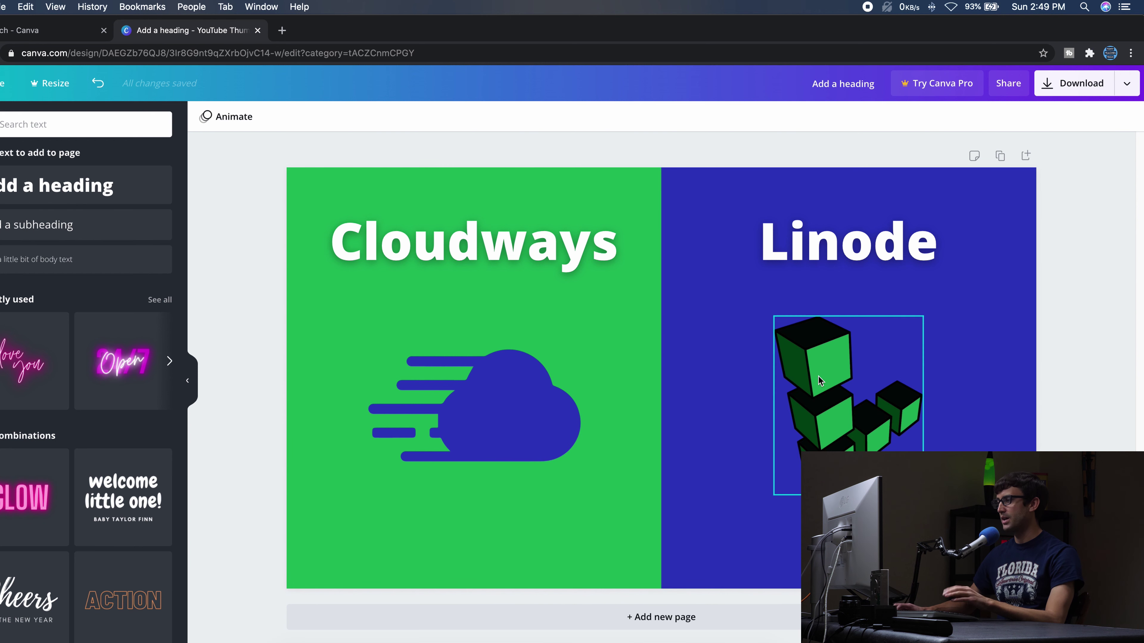
Step: Duplicate the Cloudways heading, place the copy between the two symbols, and change its text to "VS"
left_click(460, 231)
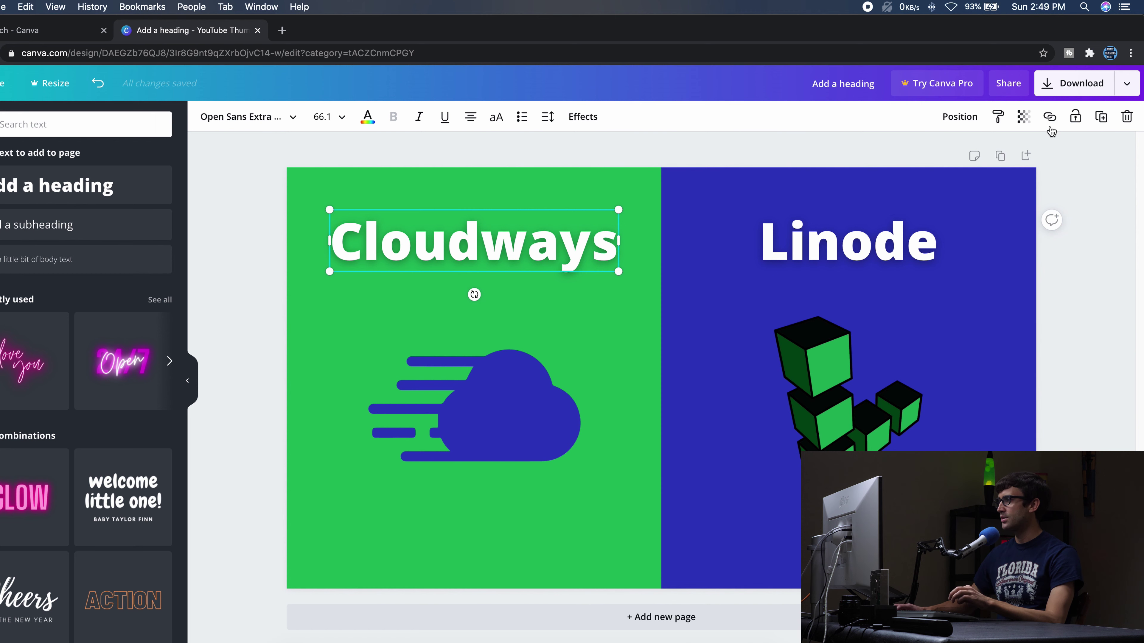
left_click(1100, 118)
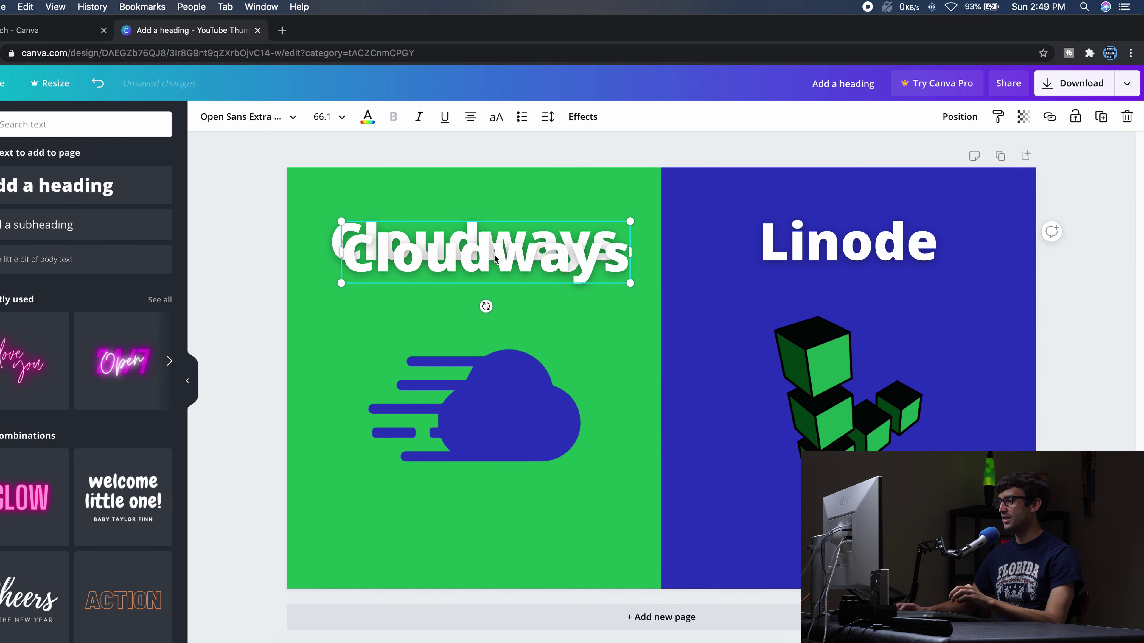
left_click_drag(494, 258, 685, 372)
double_click(684, 373)
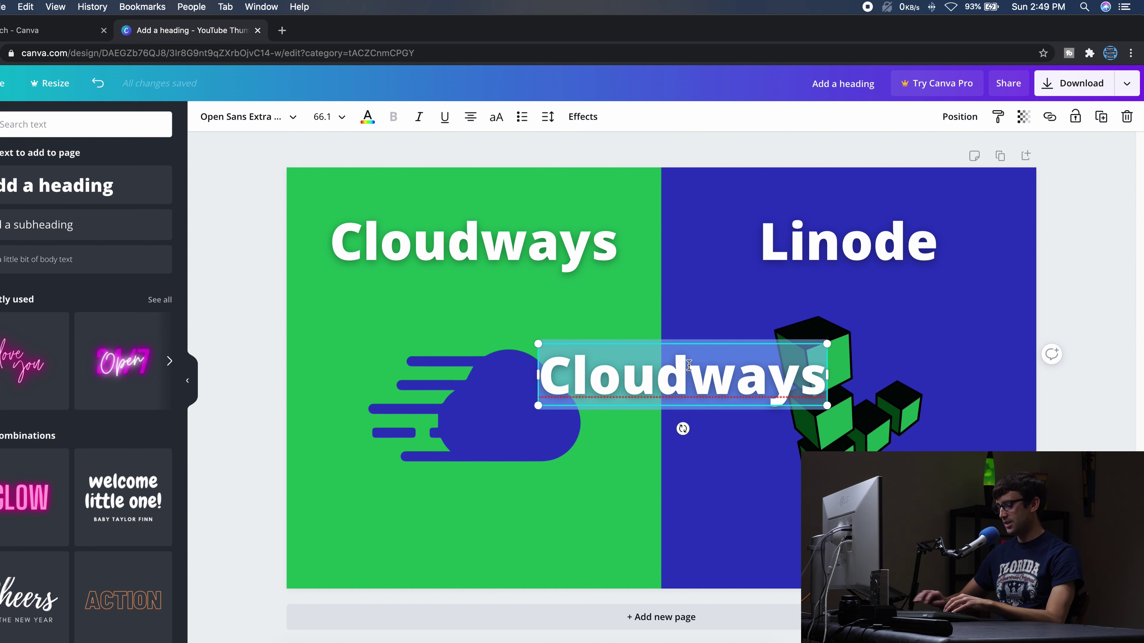
type("VS")
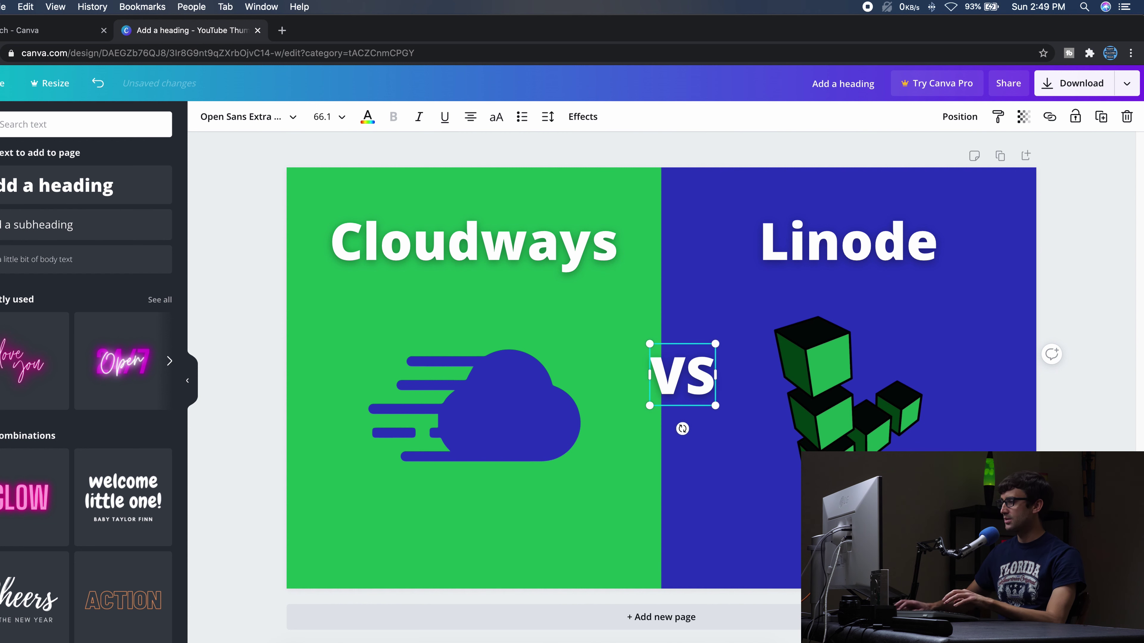
key("Escape")
Step: Move the VS text onto the dividing line, nudging it slightly left so the V sits on green and the S on blue
left_click_drag(684, 380, 679, 424)
left_click(688, 159)
left_click(693, 150)
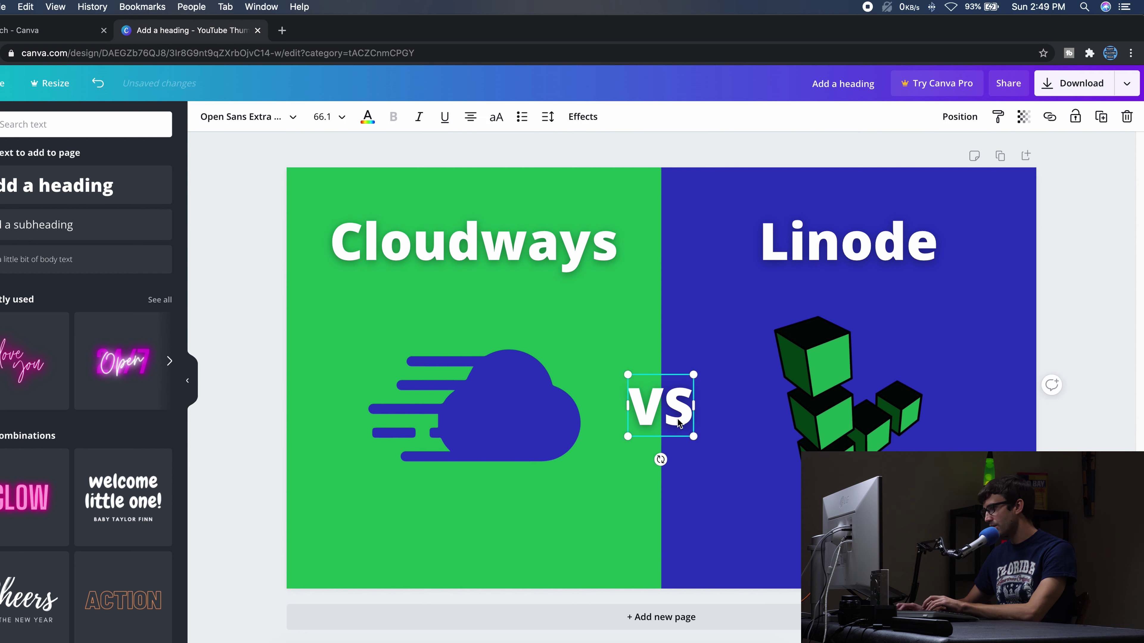
key("Left")
key("Left")
key("Left")
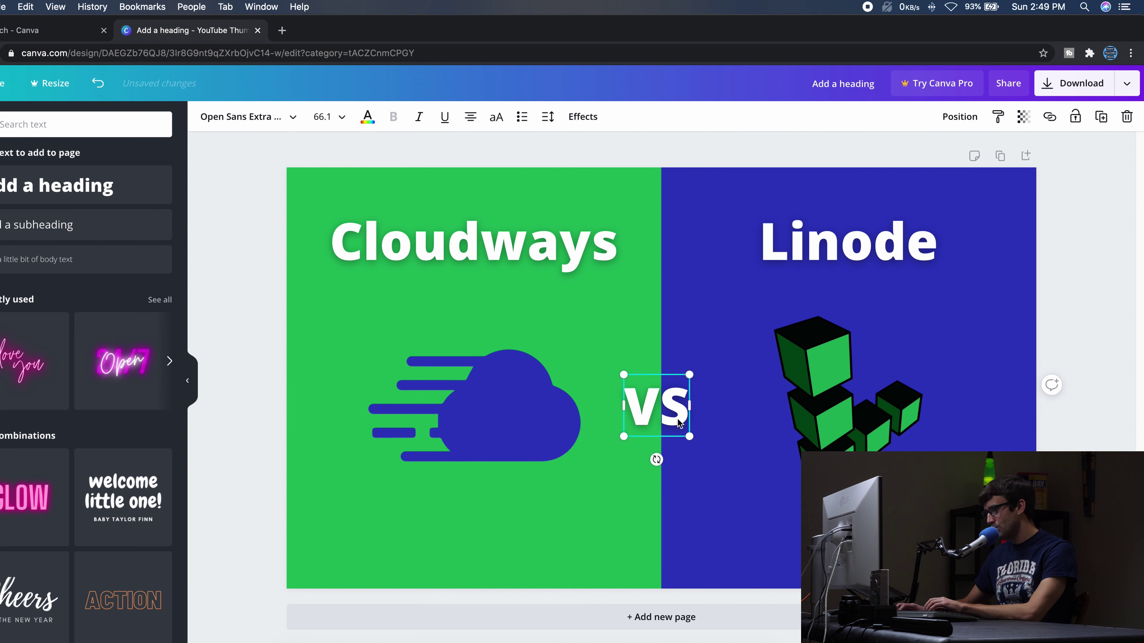
key("Left")
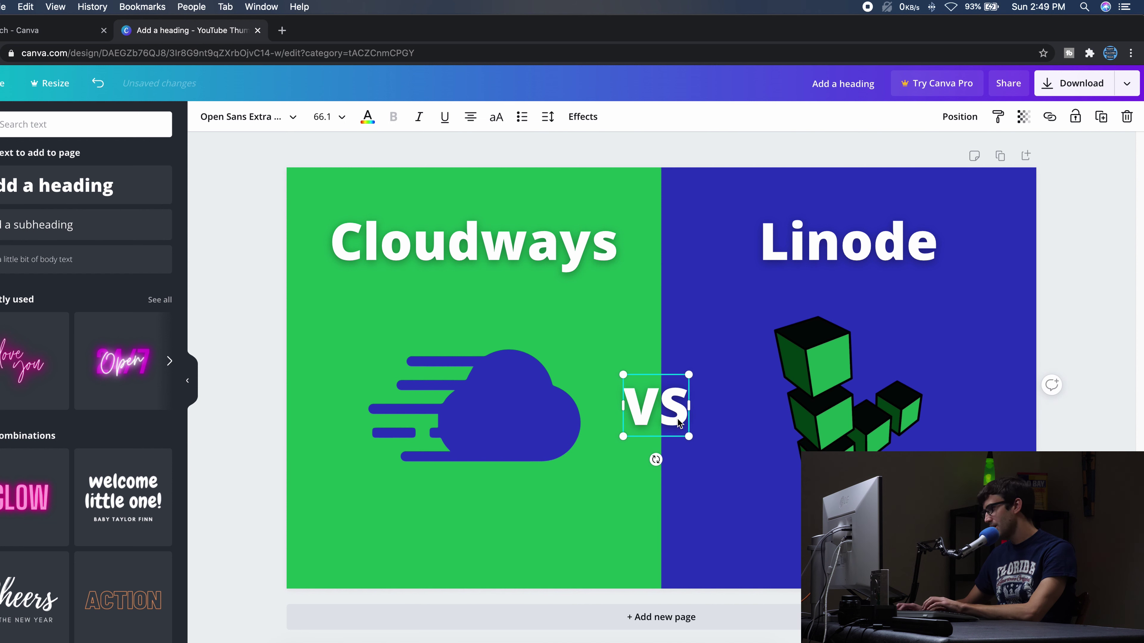
Step: Nudge the VS text slightly right so it is centred over the dividing line, and deselect it
key("Right")
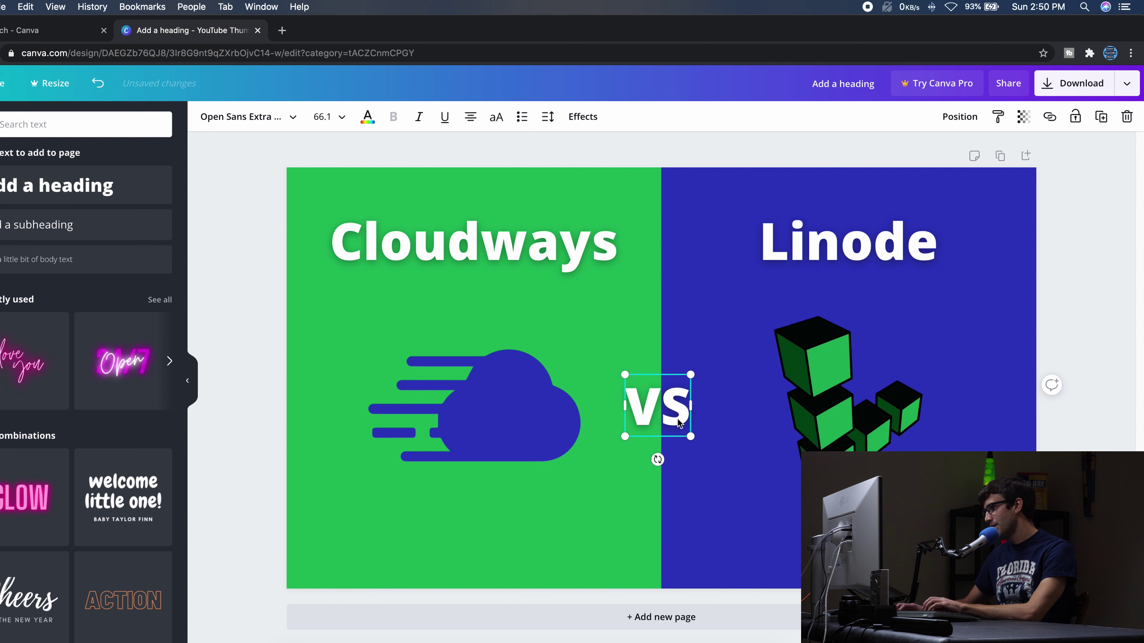
left_click(709, 152)
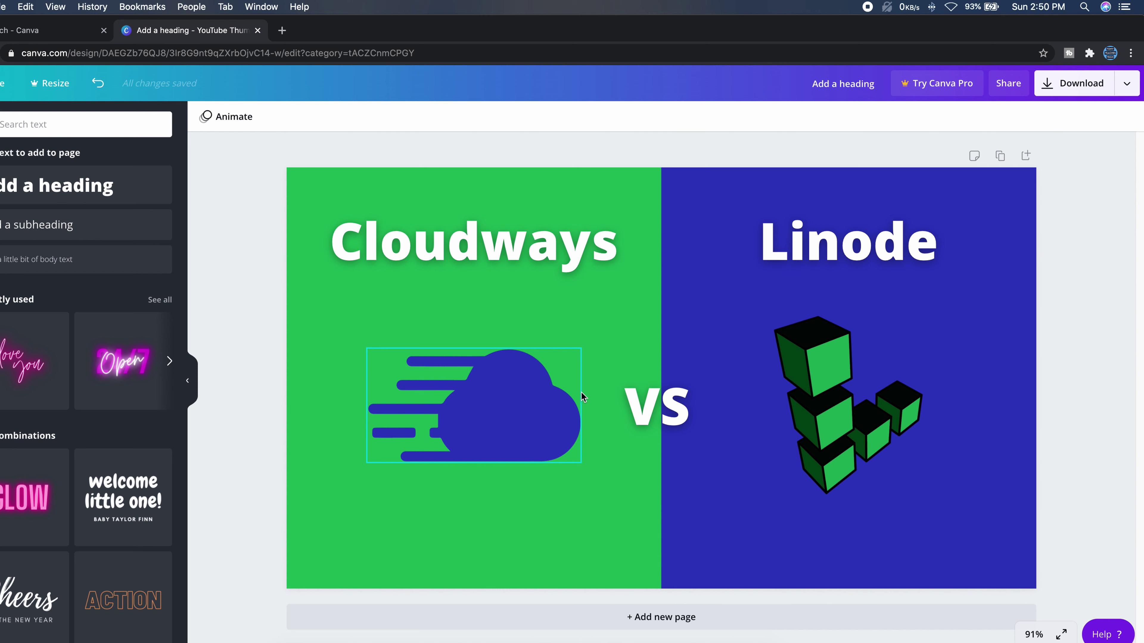
Step: Rename the design as "cloudways-vs-linode"
left_click(861, 85)
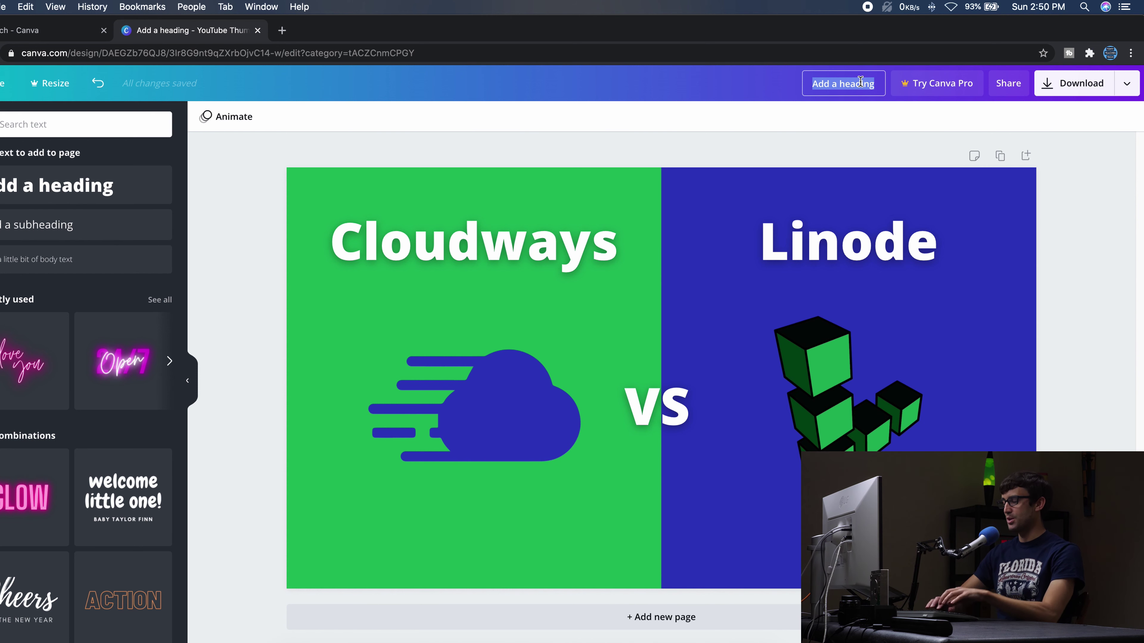
type("cloudway")
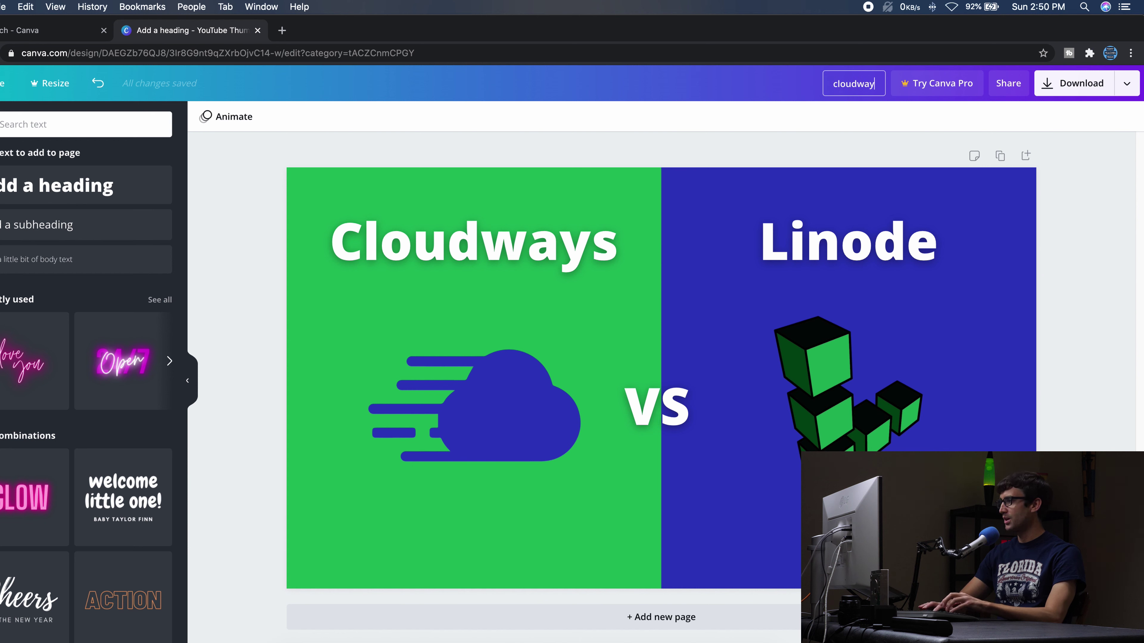
type("s-vs-linode")
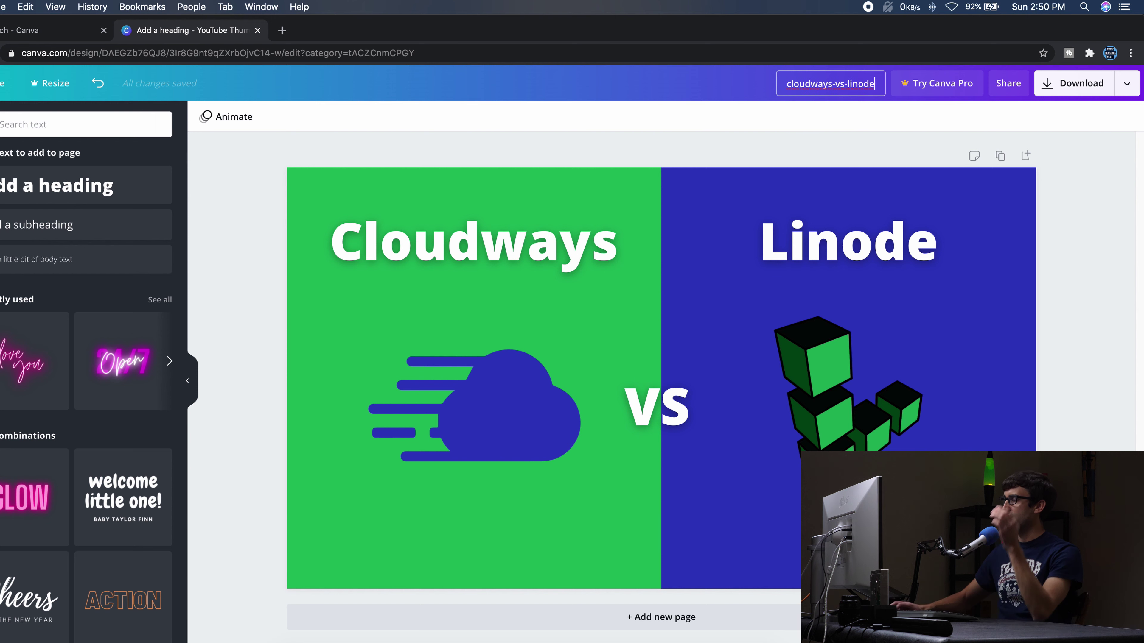
left_click(857, 123)
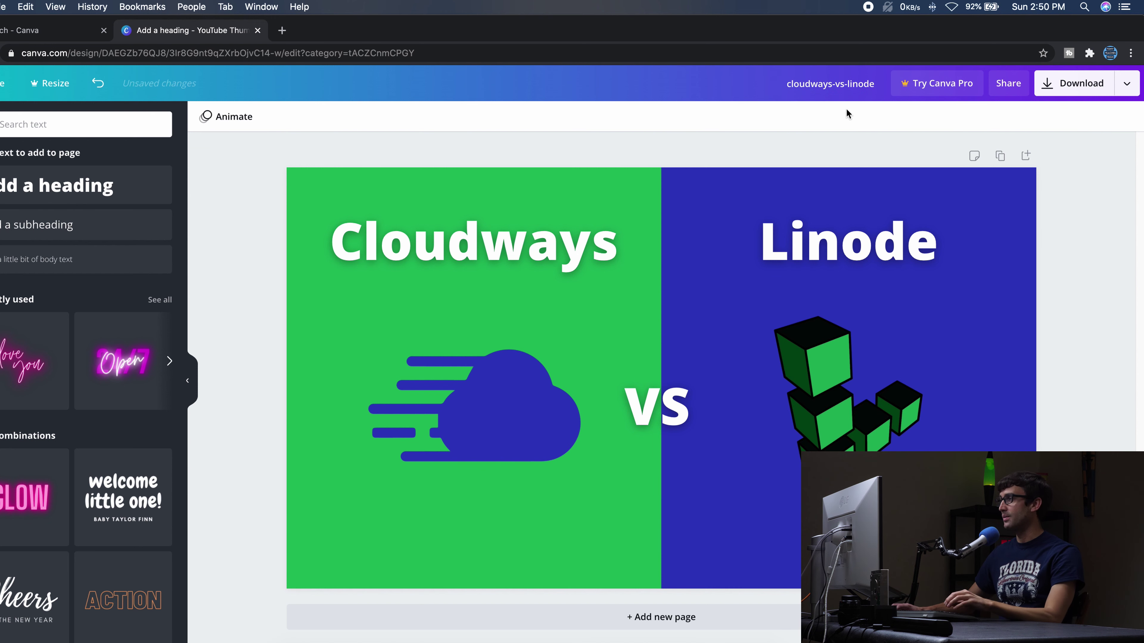
Step: Download the thumbnail as a PNG file at the default 1280 x 720 px size
left_click(1066, 83)
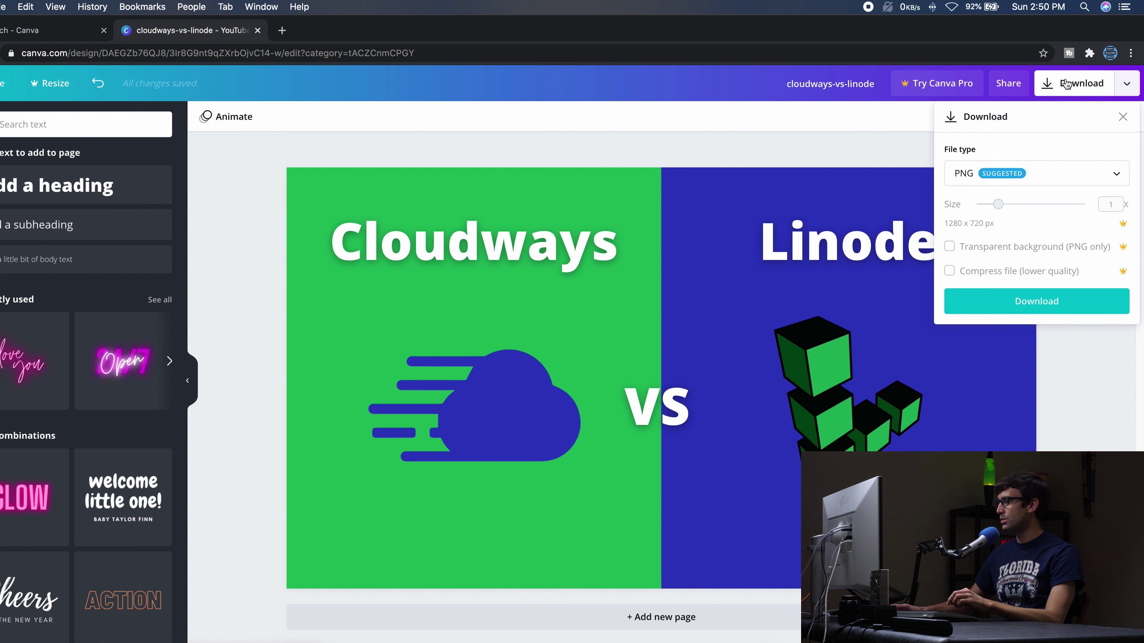
left_click(1043, 173)
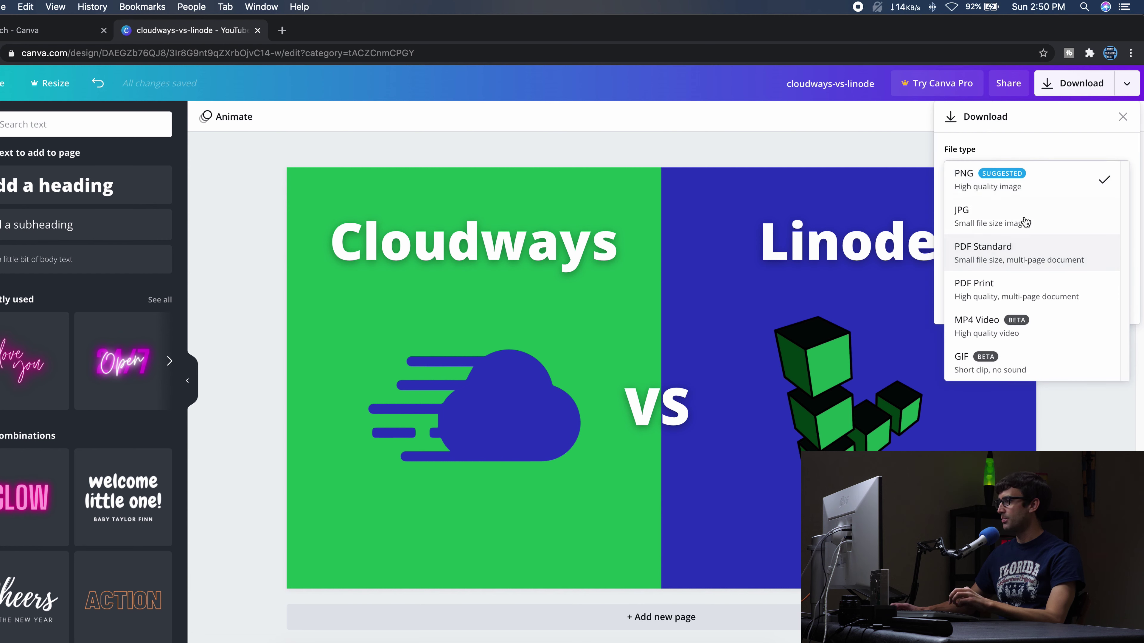
left_click(1022, 179)
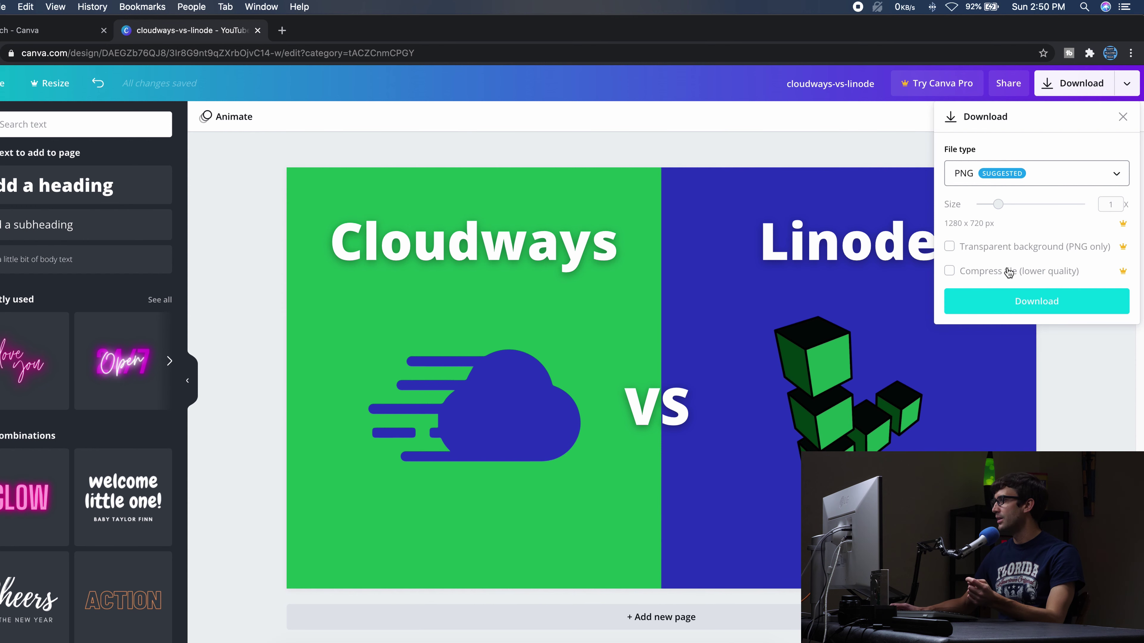
left_click(1022, 301)
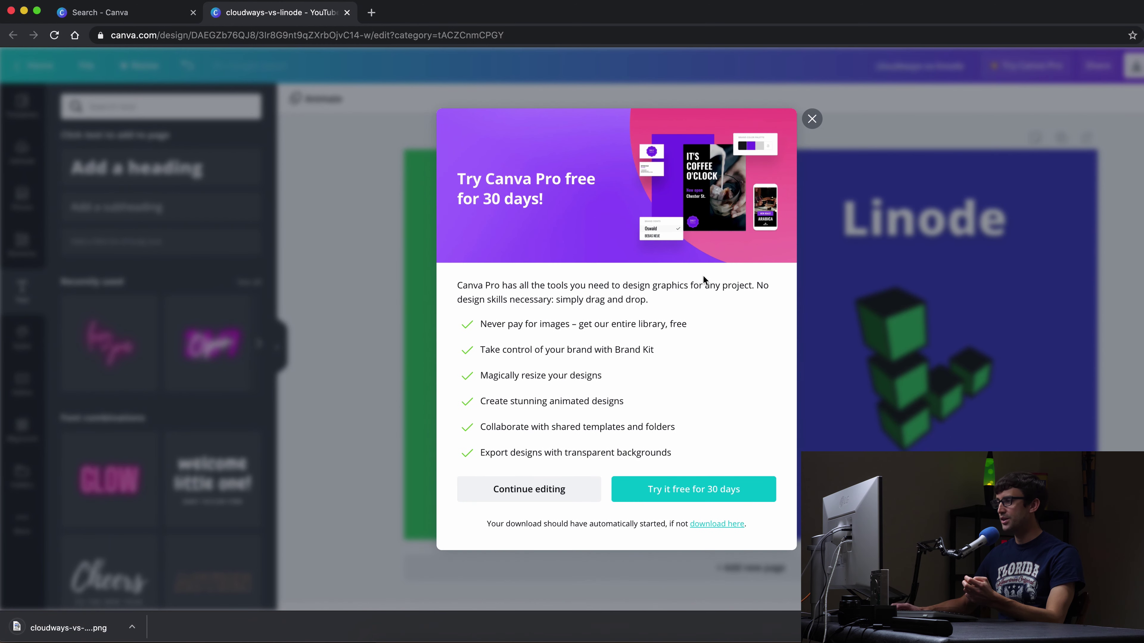
Step: Dismiss the Canva Pro trial offer and open the downloaded cloudways-vs-linode PNG to view it in an enlarged window
left_click(812, 119)
left_click(83, 631)
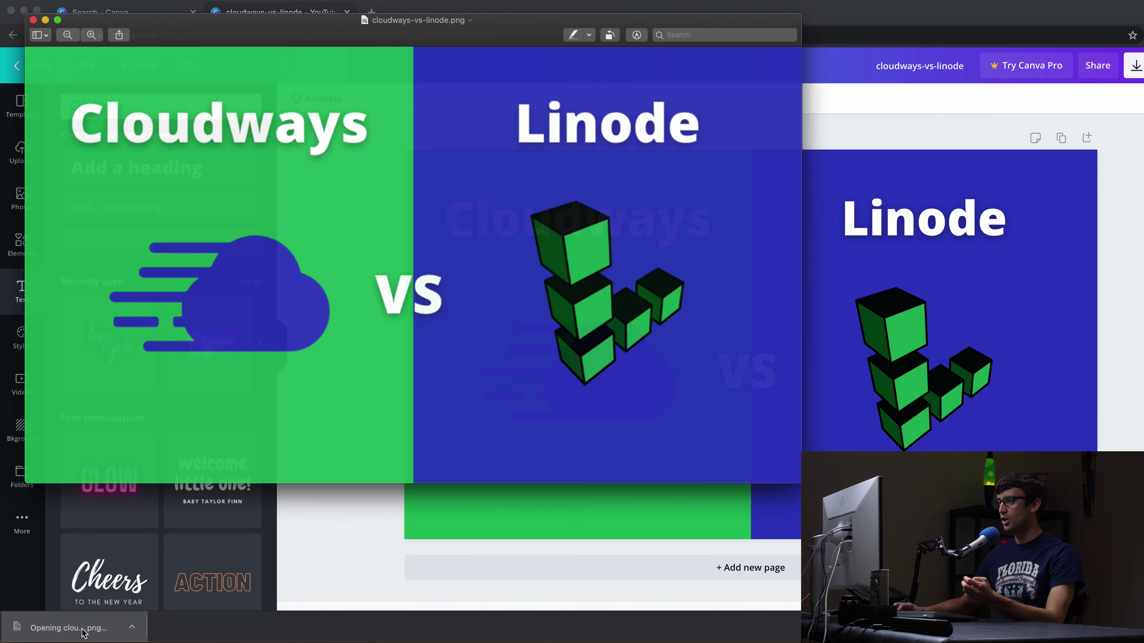
double_click(496, 20)
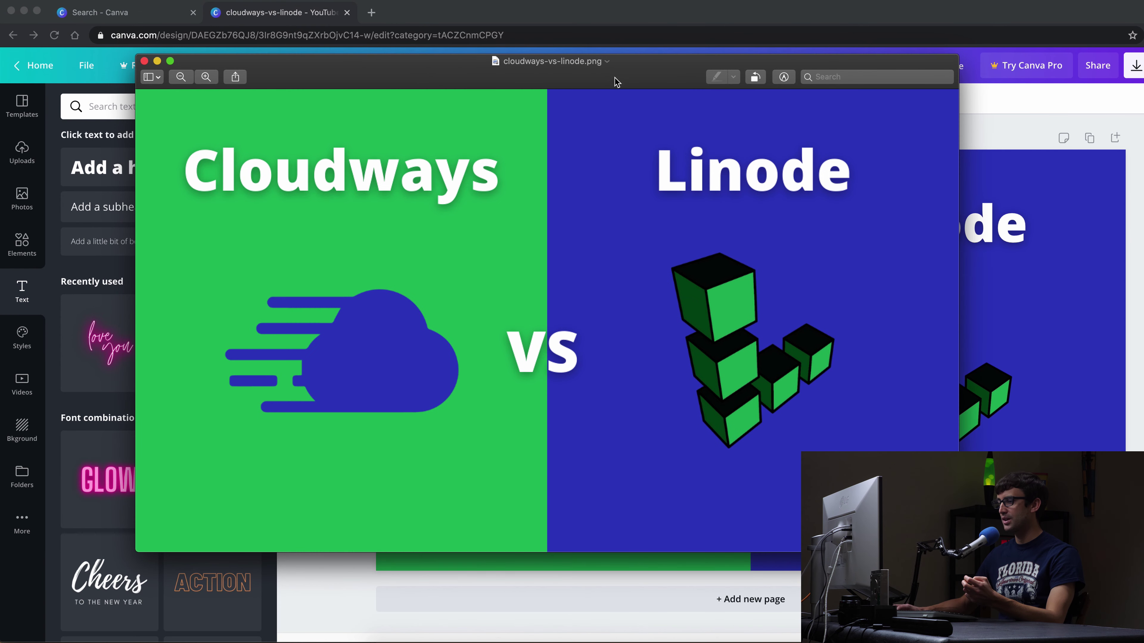